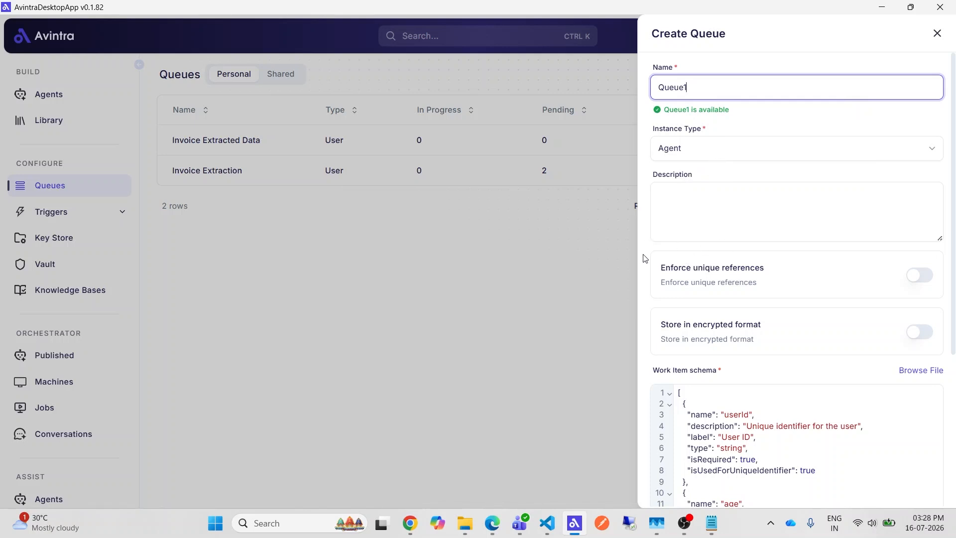
Select the entire sample work item schema for replacement and create the queue.
{"action": "scroll", "coordinate": [754, 374], "scroll_direction": "down", "scroll_amount": 3}
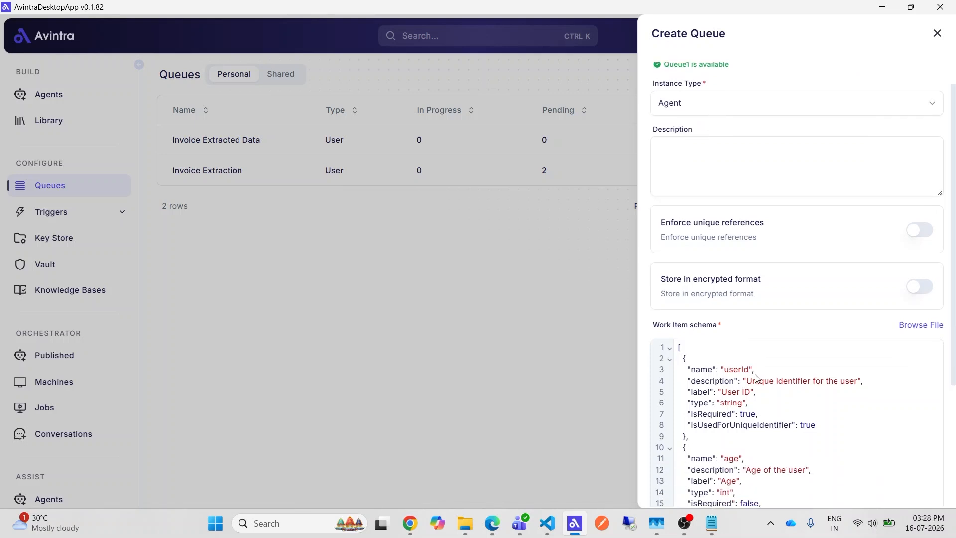
{"action": "scroll", "coordinate": [756, 374], "scroll_direction": "down", "scroll_amount": 2}
{"action": "left_click", "coordinate": [772, 402]}
{"action": "key", "text": "ctrl+a"}
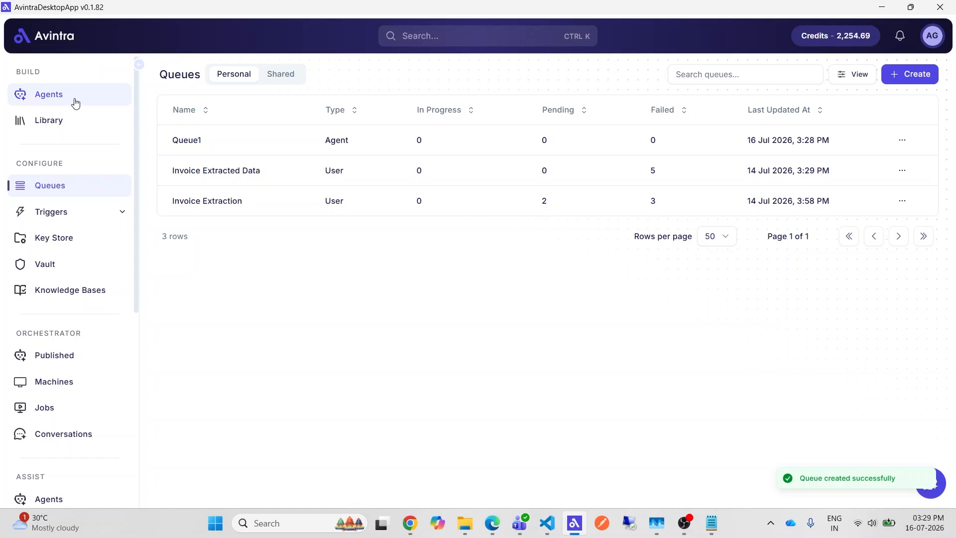
Open the Queue agent and set the Create Work Item node's queue to Queue1.
{"action": "left_click", "coordinate": [76, 103]}
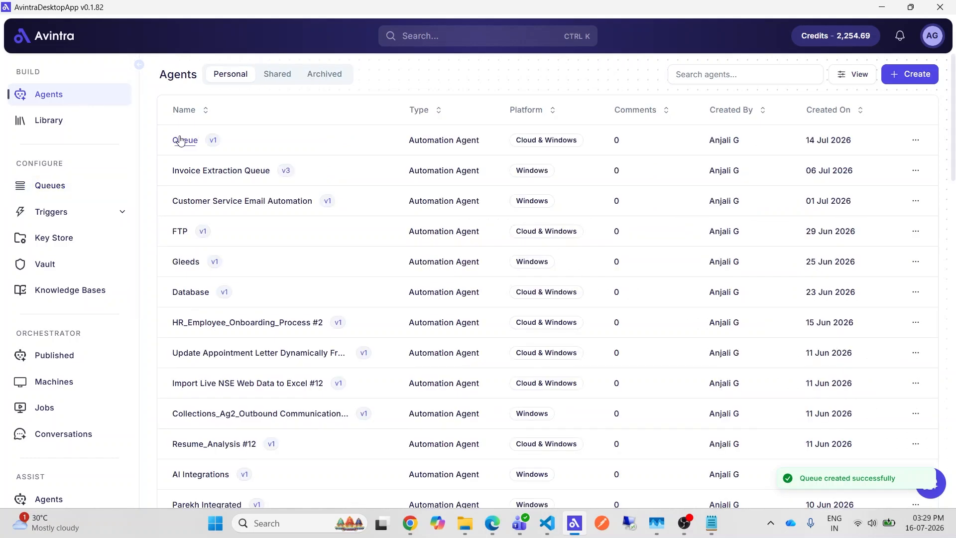
{"action": "left_click", "coordinate": [179, 140]}
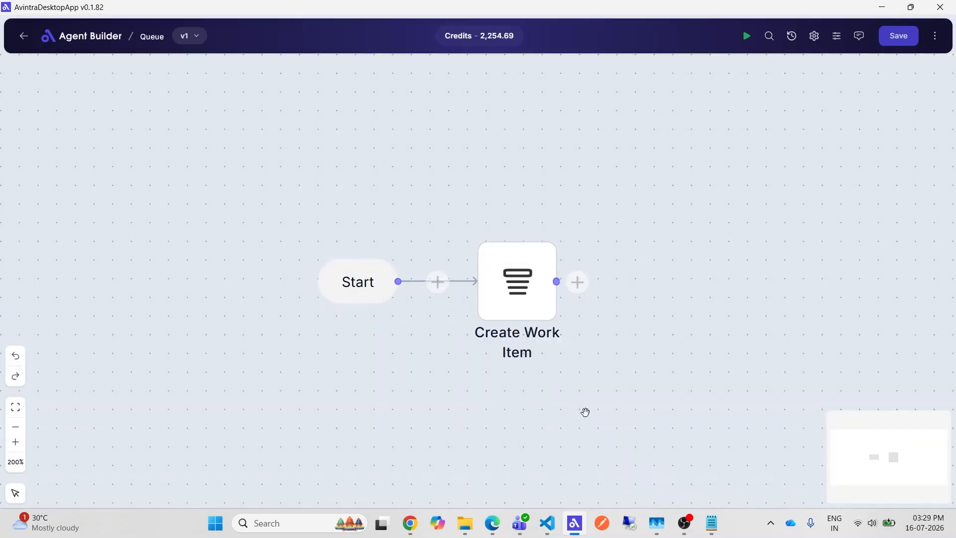
{"action": "left_click", "coordinate": [529, 299]}
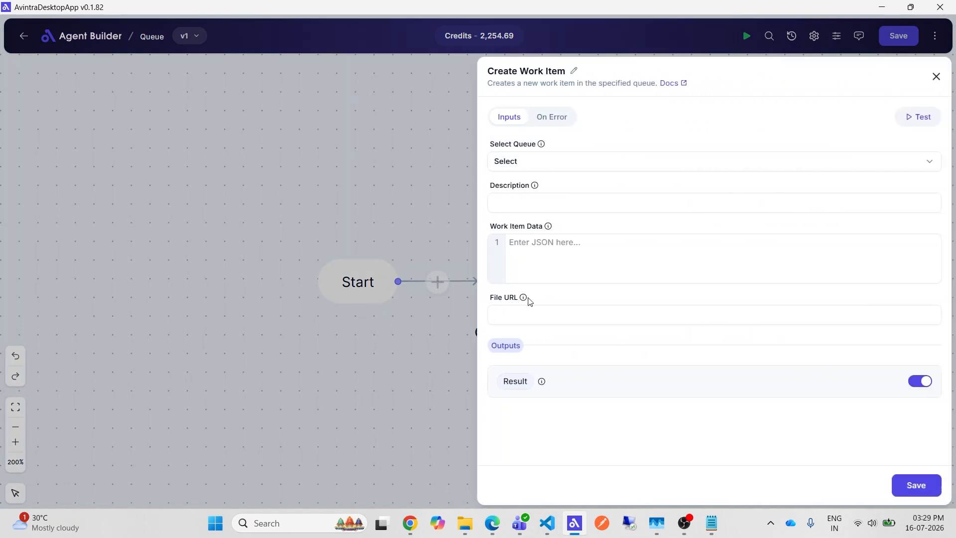
{"action": "left_click", "coordinate": [531, 168]}
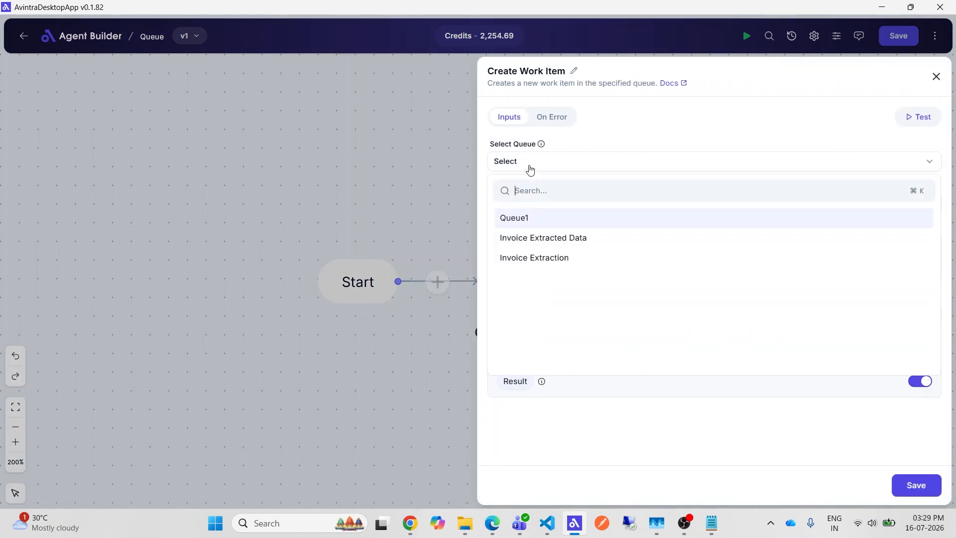
{"action": "left_click", "coordinate": [516, 219]}
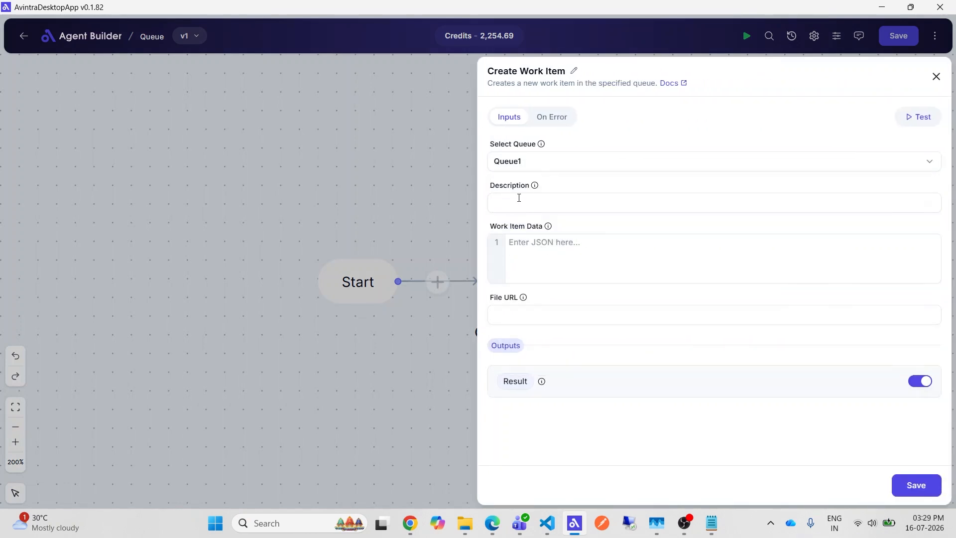
Fill the Work Item Data with JSON: invoice_number INV-2026-1001, vendor_name ABC Technologies Ltd., invoice_amount 15425.75 and currency USD, leaving File URL empty.
{"action": "left_click", "coordinate": [520, 248]}
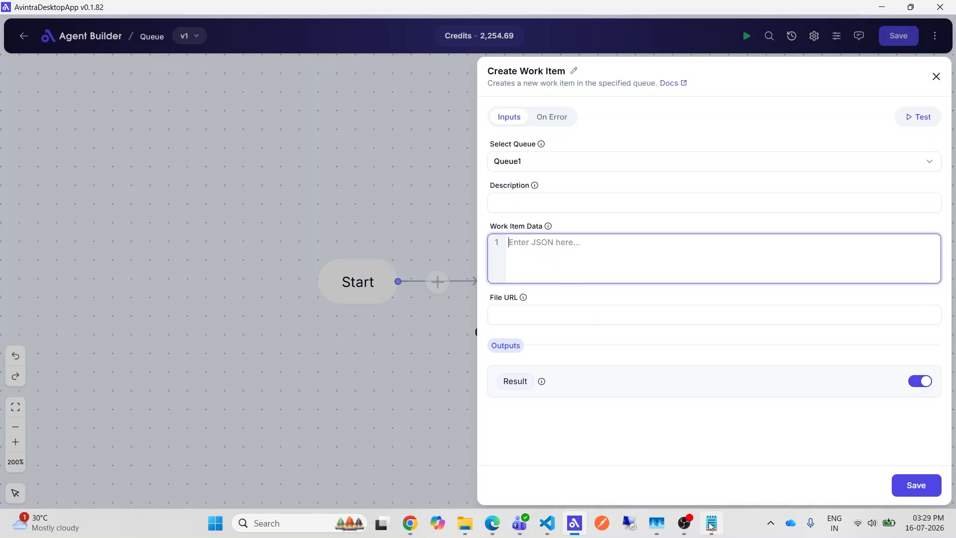
{"action": "type", "text": "{   \"invoice_number\": \"INV-2026-1001\",   \"vendor_name\": \"ABC Technologies Ltd.\",   \"invoice_amount\": 15425.75,   \"currency\": \"USD\" }"}
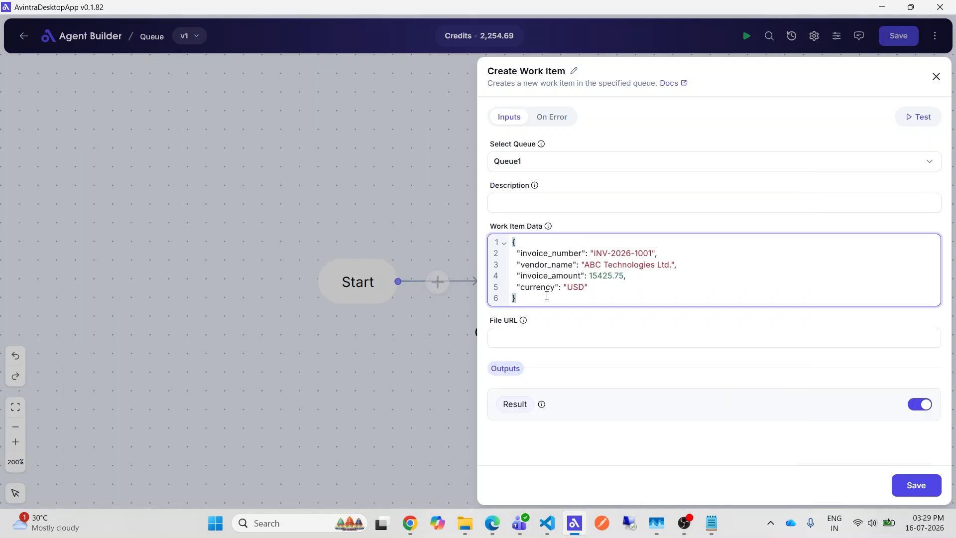
{"action": "left_click", "coordinate": [532, 333]}
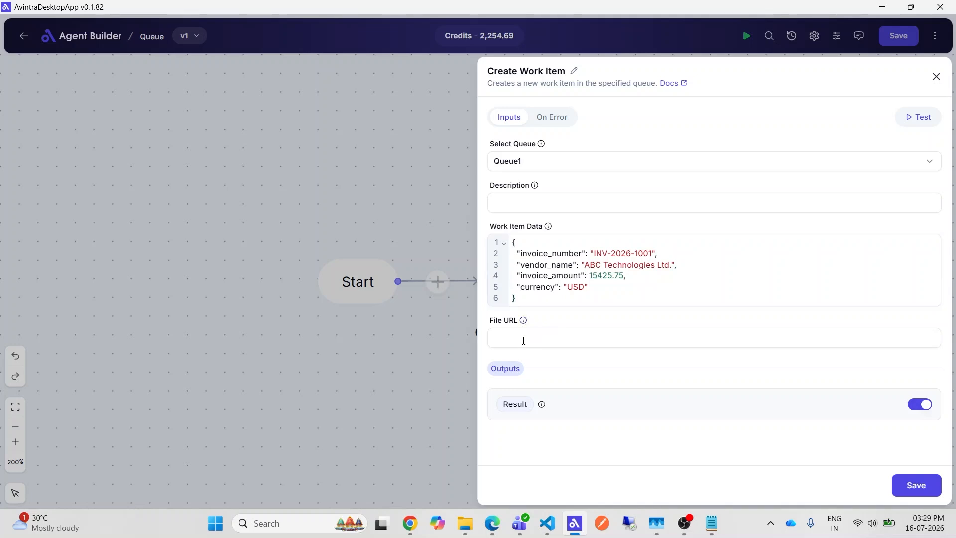
{"action": "left_click", "coordinate": [523, 341]}
{"action": "left_click", "coordinate": [560, 322]}
Save the Create Work Item node and the flow, and run the agent.
{"action": "left_click", "coordinate": [919, 489]}
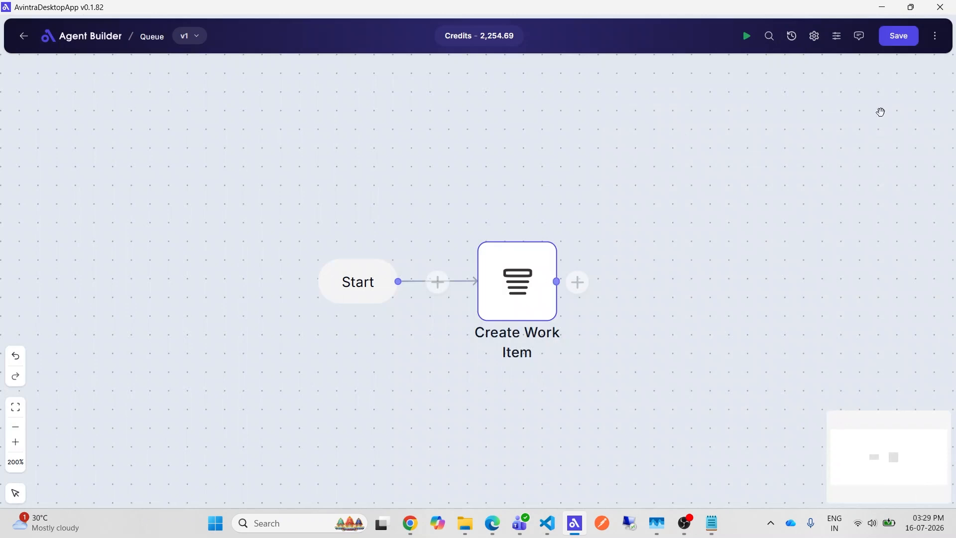
{"action": "left_click", "coordinate": [885, 37]}
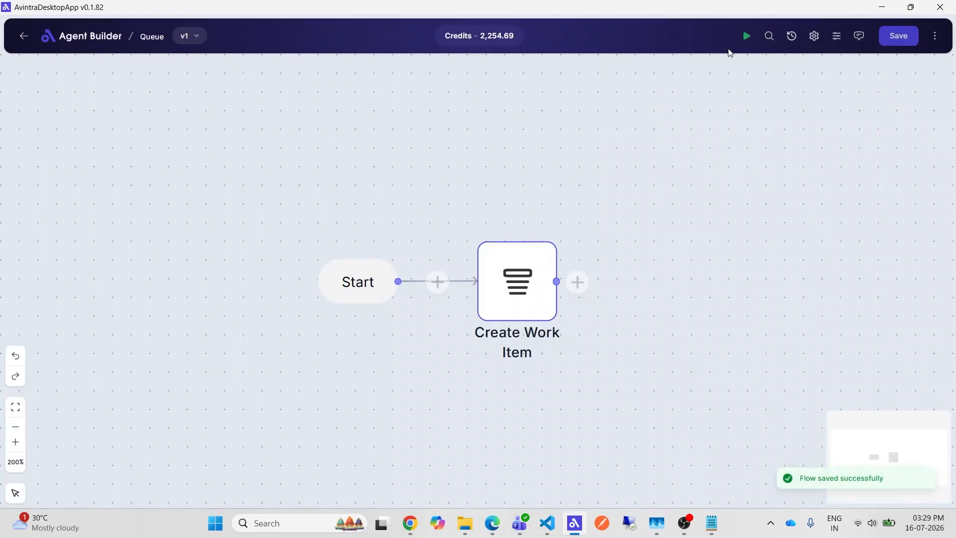
{"action": "left_click", "coordinate": [748, 39]}
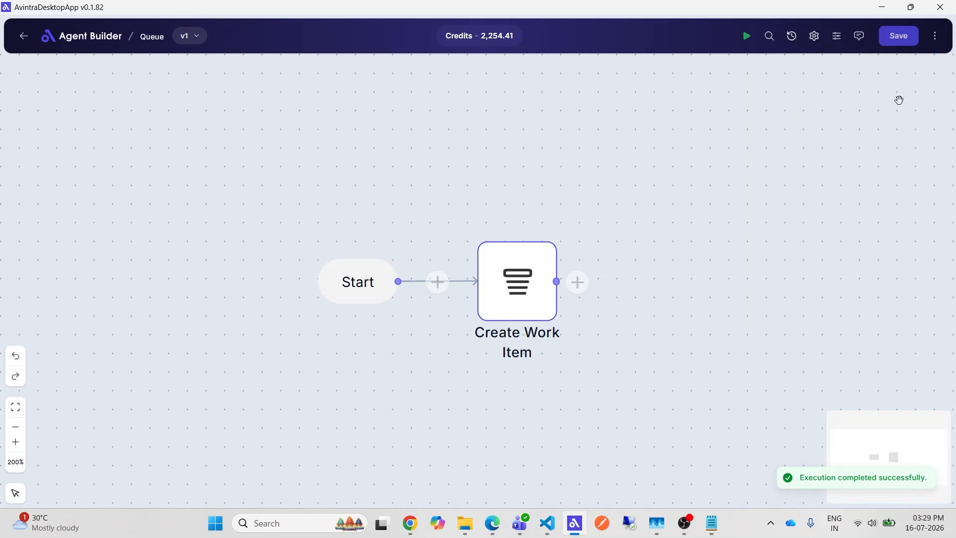
Examine the Create Work Item output's status in the latest execution, and view the work items in Queue1.
{"action": "left_click", "coordinate": [936, 41]}
{"action": "left_click", "coordinate": [863, 98]}
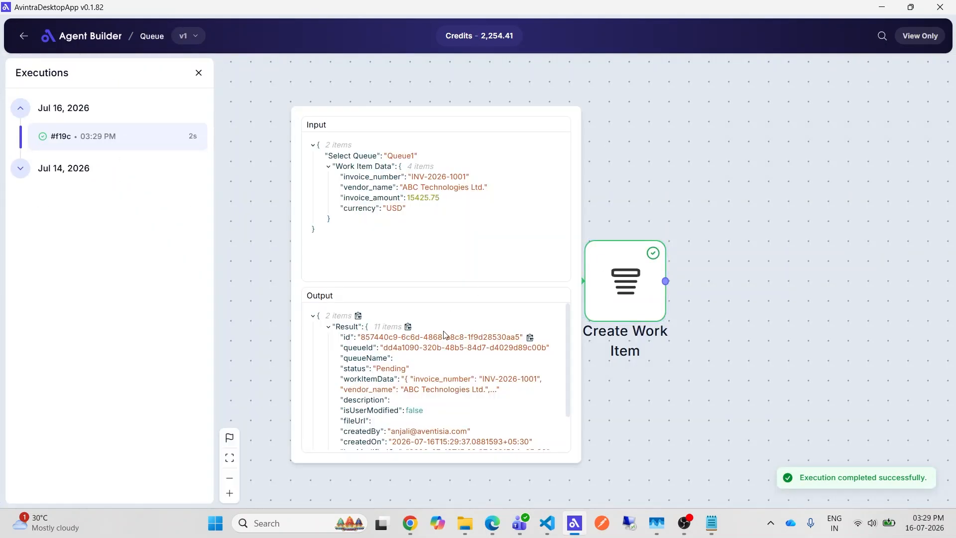
{"action": "left_click_drag", "start_coordinate": [377, 369], "coordinate": [406, 369]}
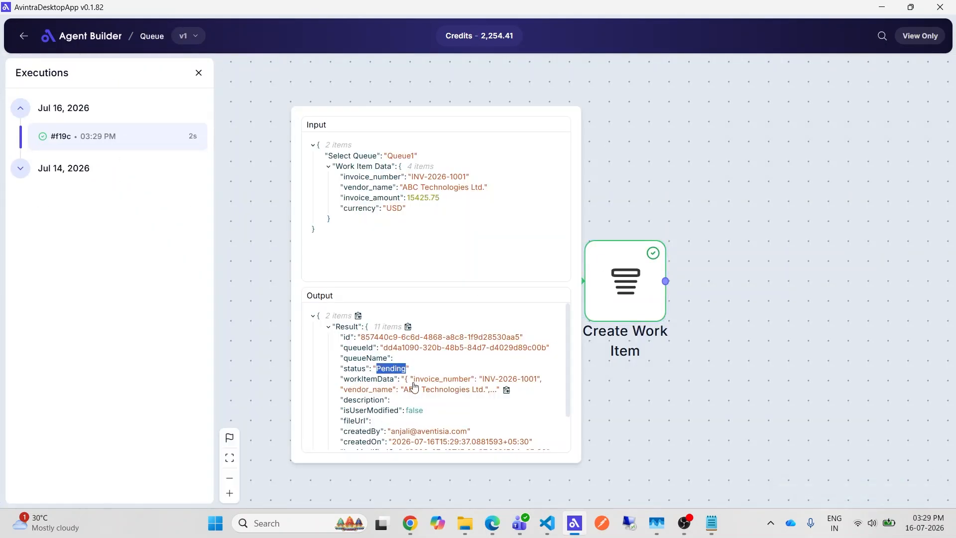
{"action": "left_click", "coordinate": [199, 72]}
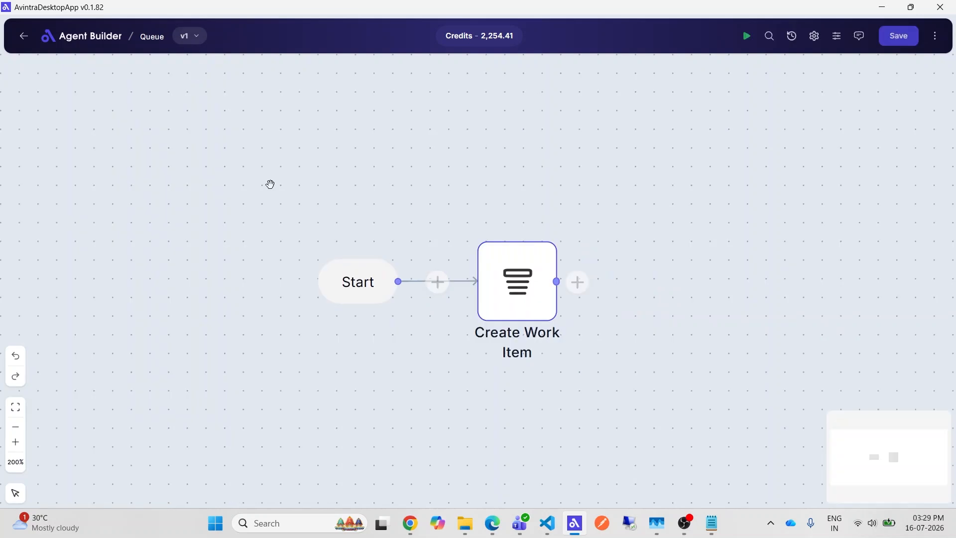
{"action": "left_click", "coordinate": [22, 36]}
{"action": "left_click", "coordinate": [187, 141]}
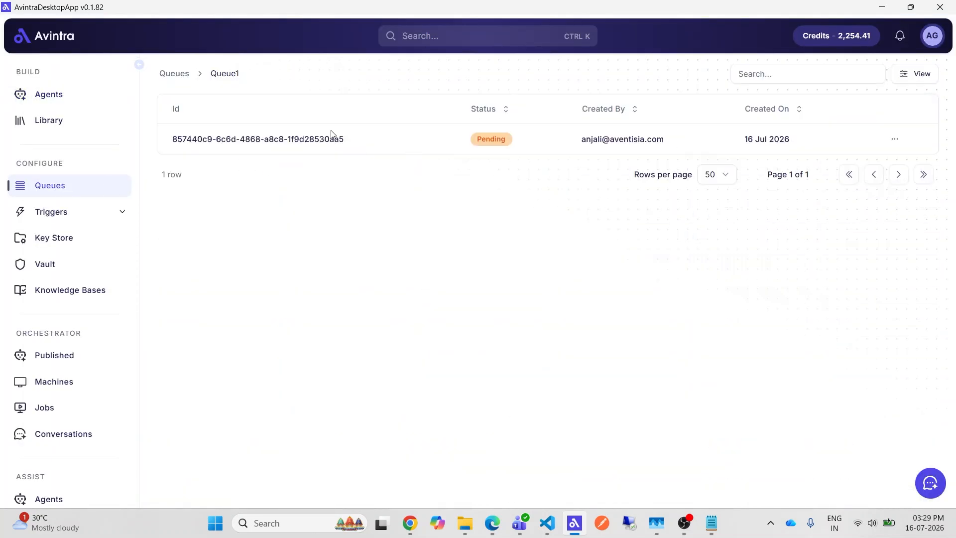
Reopen the Queue agent and add an Update Work Item node after Create Work Item.
{"action": "left_click", "coordinate": [60, 95]}
{"action": "left_click", "coordinate": [190, 140]}
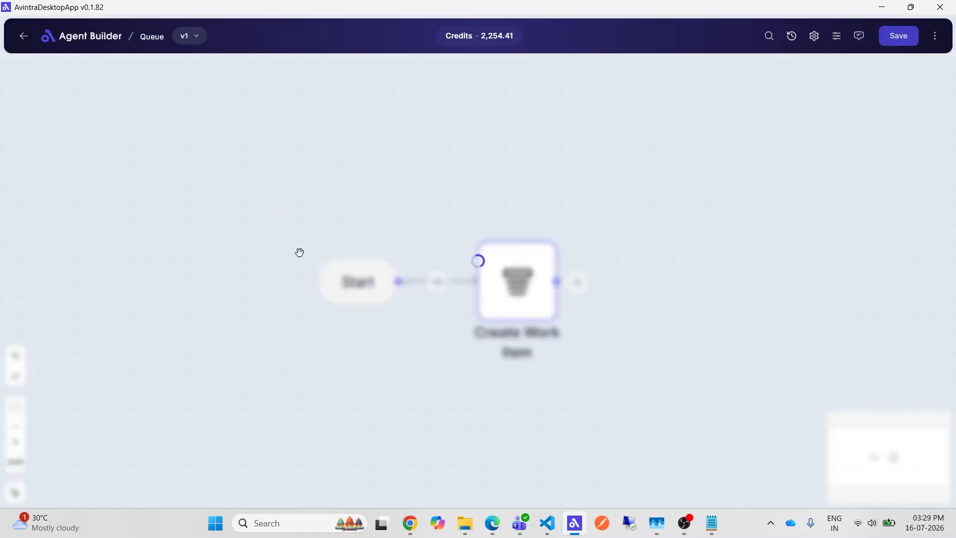
{"action": "left_click", "coordinate": [576, 280]}
{"action": "left_click", "coordinate": [663, 165]}
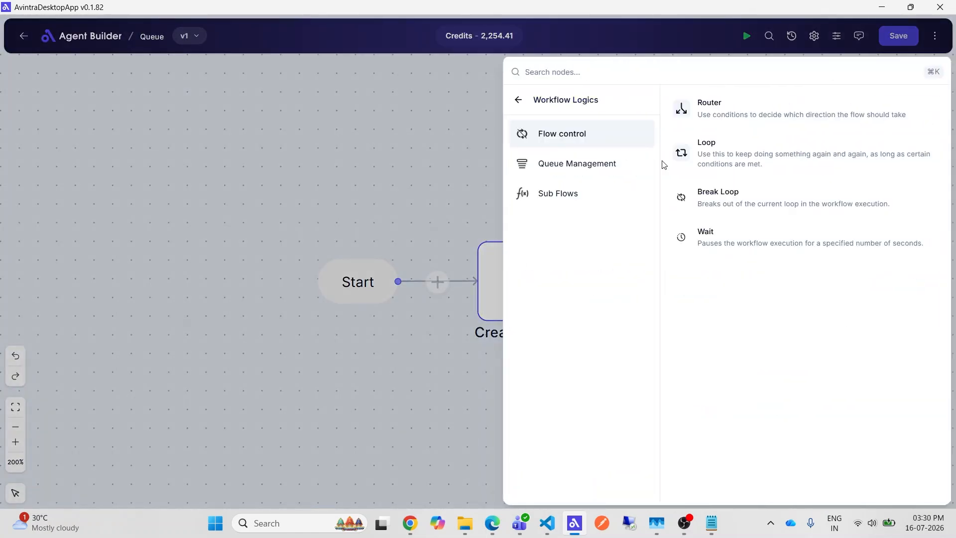
{"action": "left_click", "coordinate": [636, 165]}
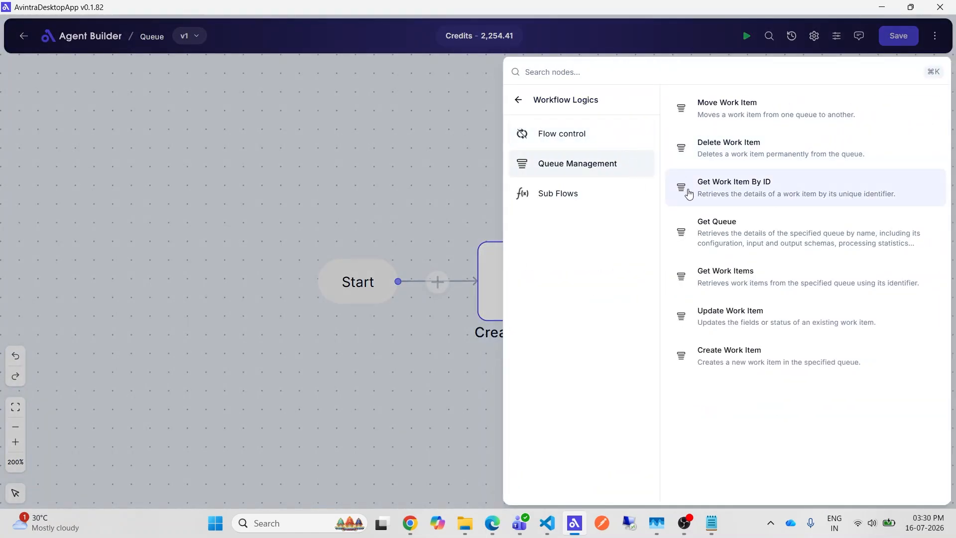
{"action": "left_click", "coordinate": [733, 318]}
Set the Update Work Item node's WorkItem ID to {{Result["id"].Value}} and its status to In Progress.
{"action": "left_click", "coordinate": [558, 165]}
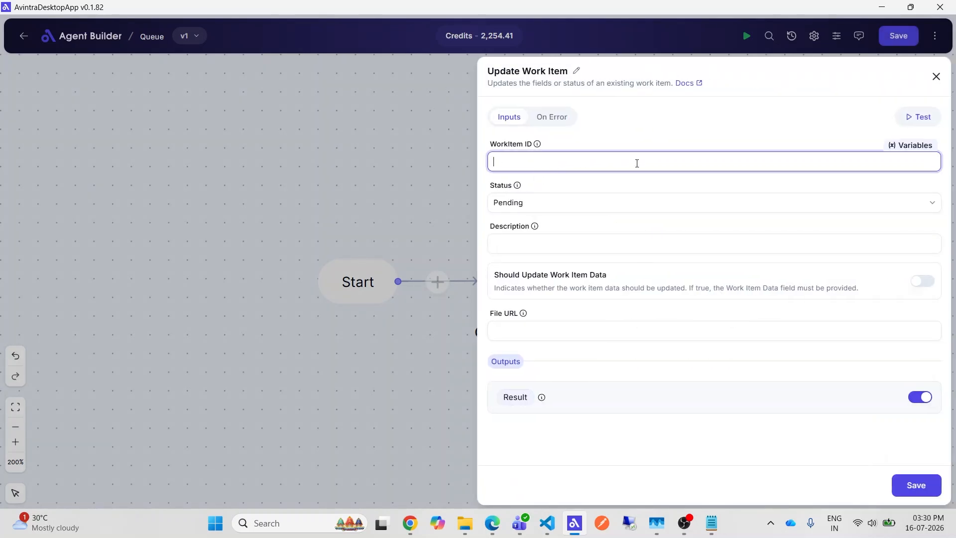
{"action": "left_click", "coordinate": [898, 148]}
{"action": "left_click", "coordinate": [773, 222]}
{"action": "type", "text": "[\"id\"].Value"}
{"action": "left_click", "coordinate": [542, 208]}
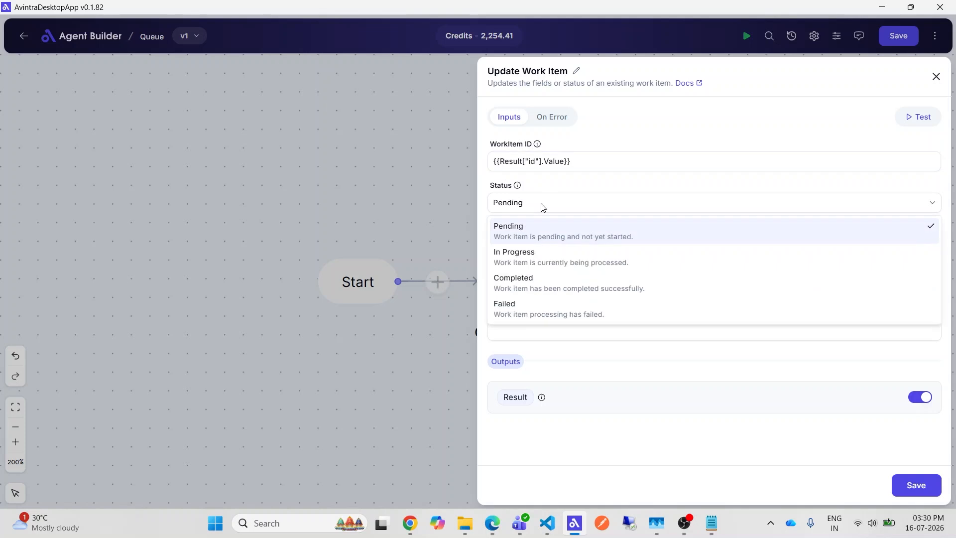
{"action": "left_click", "coordinate": [542, 263]}
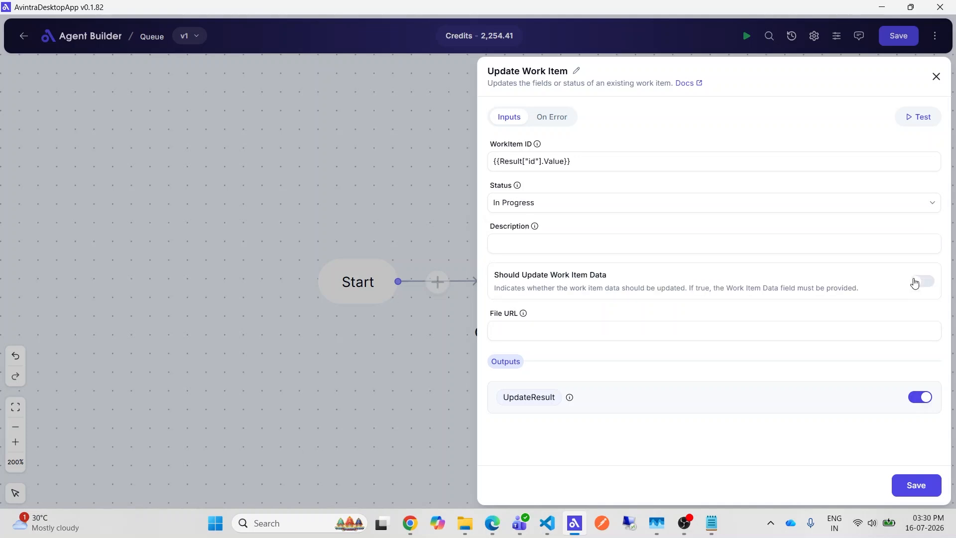
Turn on Should Update Work Item Data to view its data field, and switch it off again.
{"action": "left_click", "coordinate": [922, 283]}
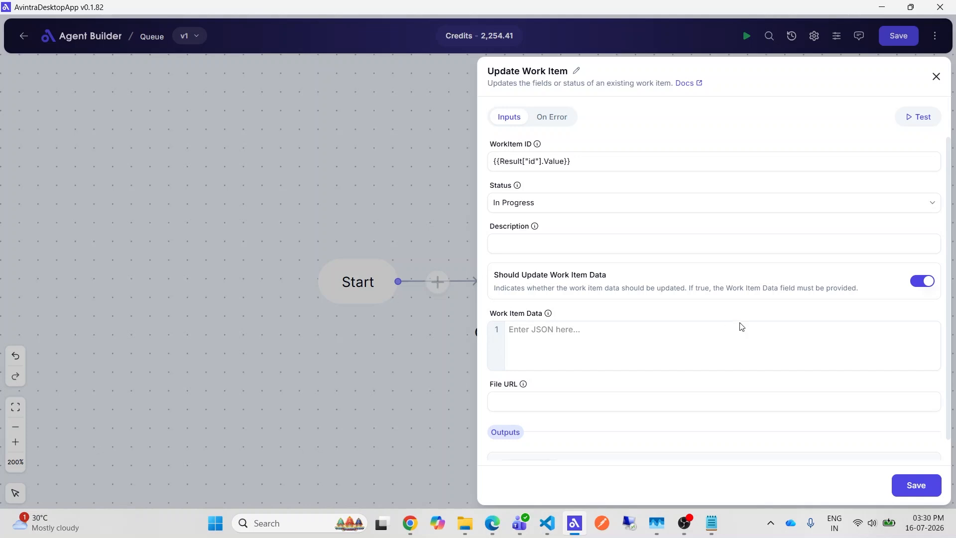
{"action": "left_click", "coordinate": [919, 280]}
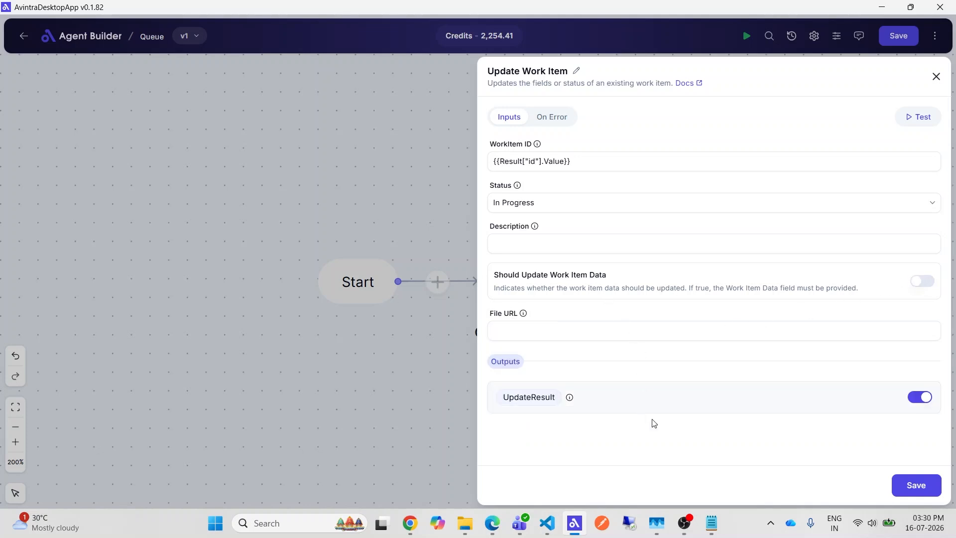
{"action": "left_click", "coordinate": [906, 492]}
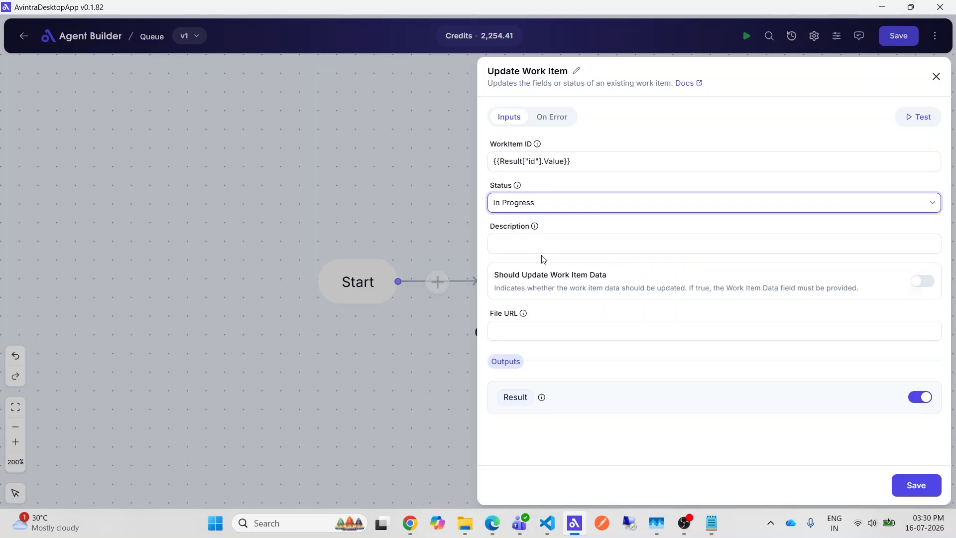
Rename the Update Work Item output variable to UpdateResult, and save the node and the flow.
{"action": "left_click", "coordinate": [505, 398]}
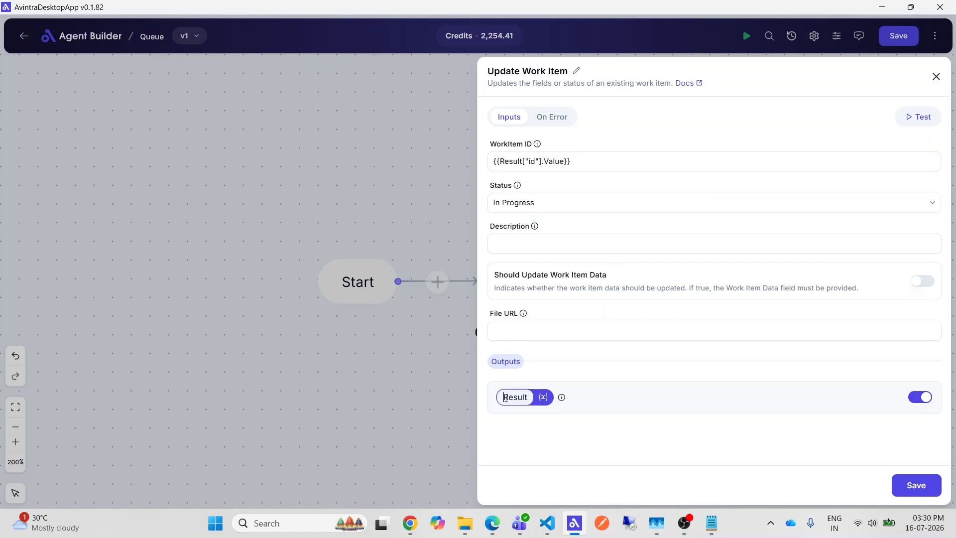
{"action": "type", "text": "Update"}
{"action": "left_click", "coordinate": [552, 448]}
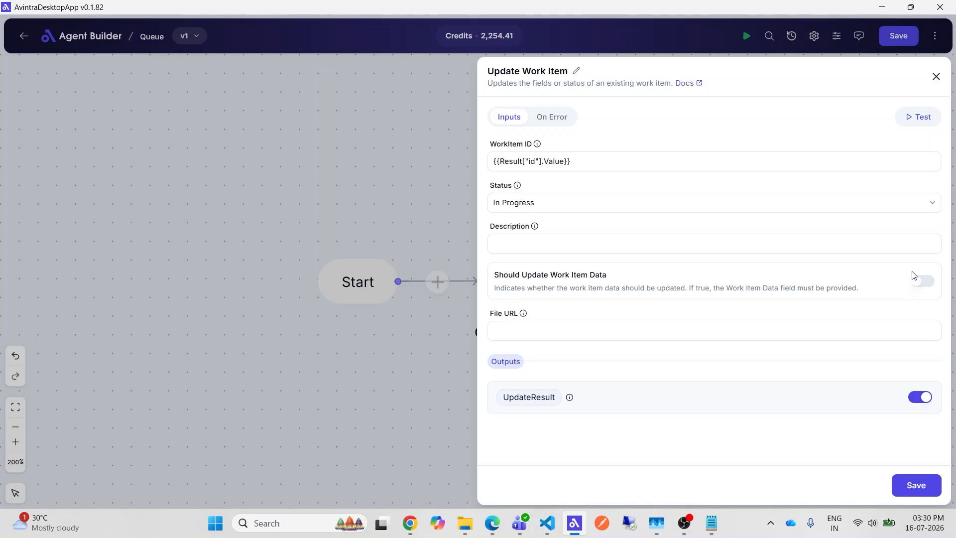
{"action": "left_click", "coordinate": [916, 486]}
{"action": "left_click", "coordinate": [892, 40]}
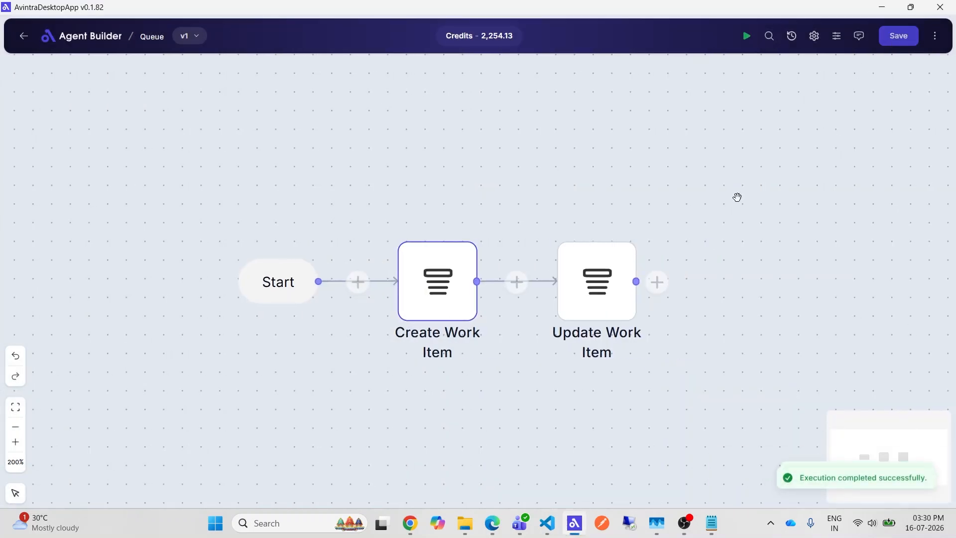
Open the latest execution and examine the status and details in the Update Work Item output.
{"action": "left_click", "coordinate": [936, 37]}
{"action": "left_click", "coordinate": [899, 68]}
{"action": "left_click", "coordinate": [705, 282]}
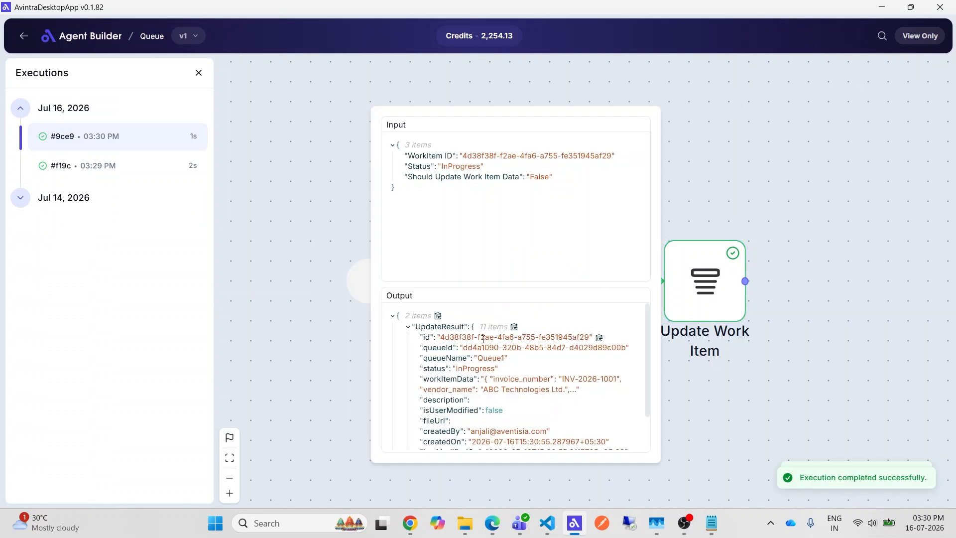
{"action": "left_click_drag", "start_coordinate": [458, 373], "coordinate": [493, 373]}
{"action": "scroll", "coordinate": [493, 378], "scroll_direction": "down", "scroll_amount": 1}
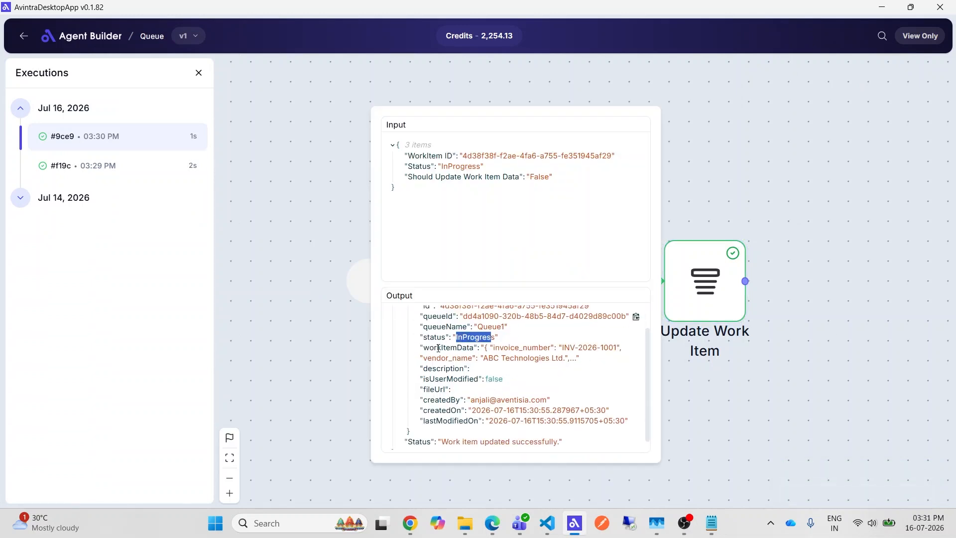
{"action": "left_click", "coordinate": [270, 167]}
{"action": "left_click", "coordinate": [200, 74]}
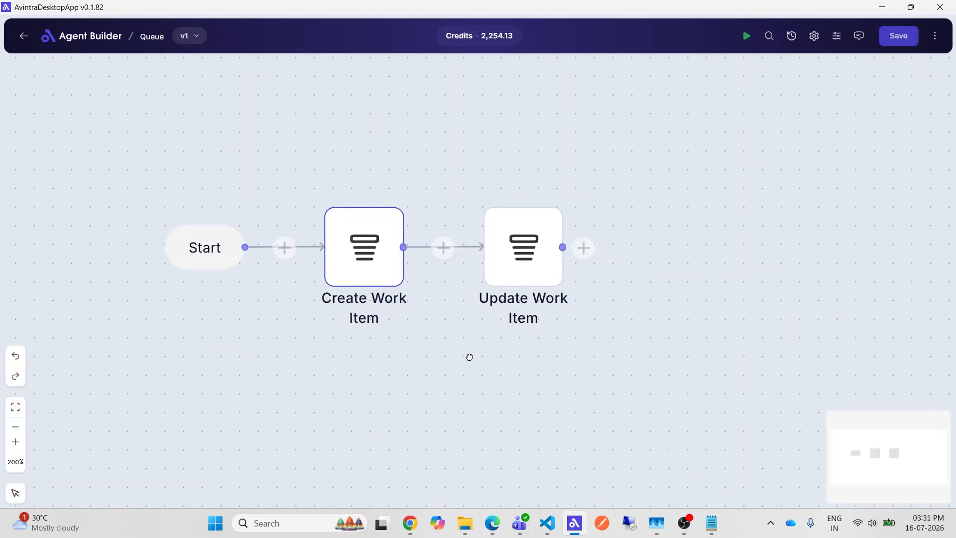
Add a Get Work Items node after Update Work Item and set its queue to Queue1.
{"action": "left_click", "coordinate": [551, 207]}
{"action": "left_click", "coordinate": [625, 165]}
{"action": "left_click", "coordinate": [624, 165]}
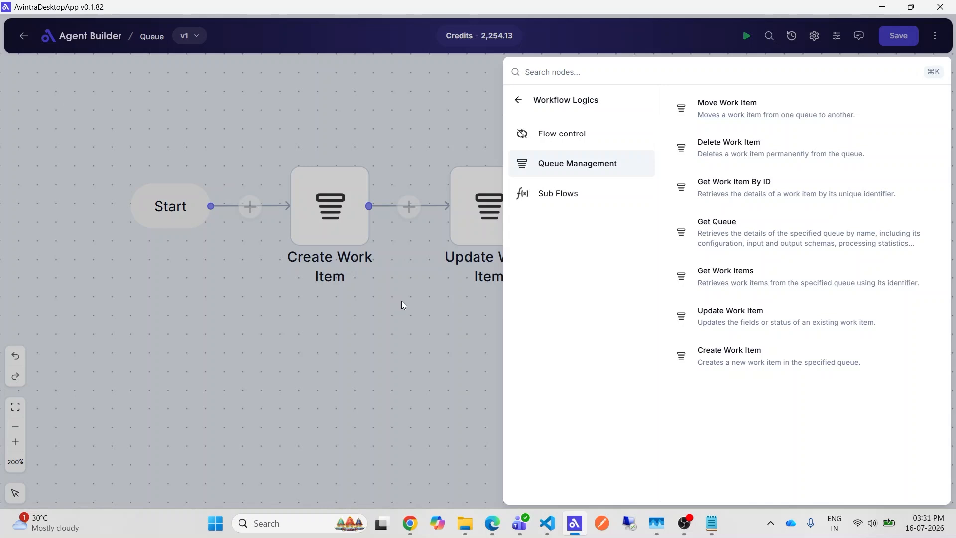
{"action": "left_click", "coordinate": [713, 279]}
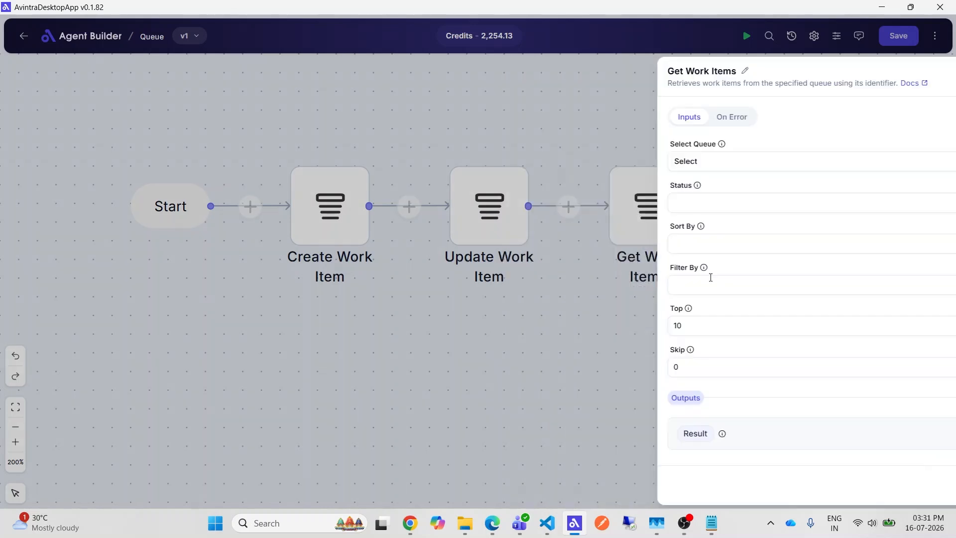
{"action": "left_click", "coordinate": [529, 164]}
{"action": "left_click", "coordinate": [526, 226]}
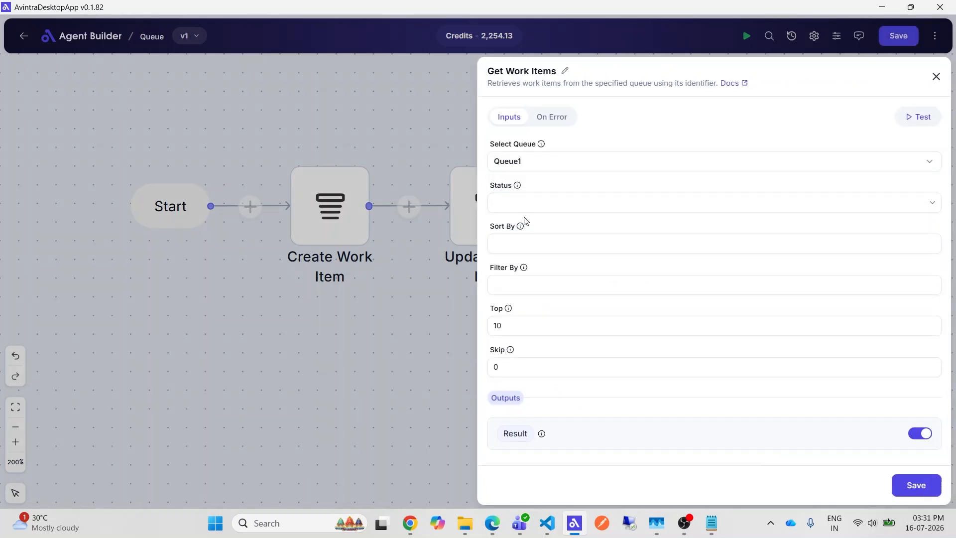
Set the Get Work Items status to In Progress, rename its output variable to GetWIResult, and save the node.
{"action": "left_click", "coordinate": [521, 204]}
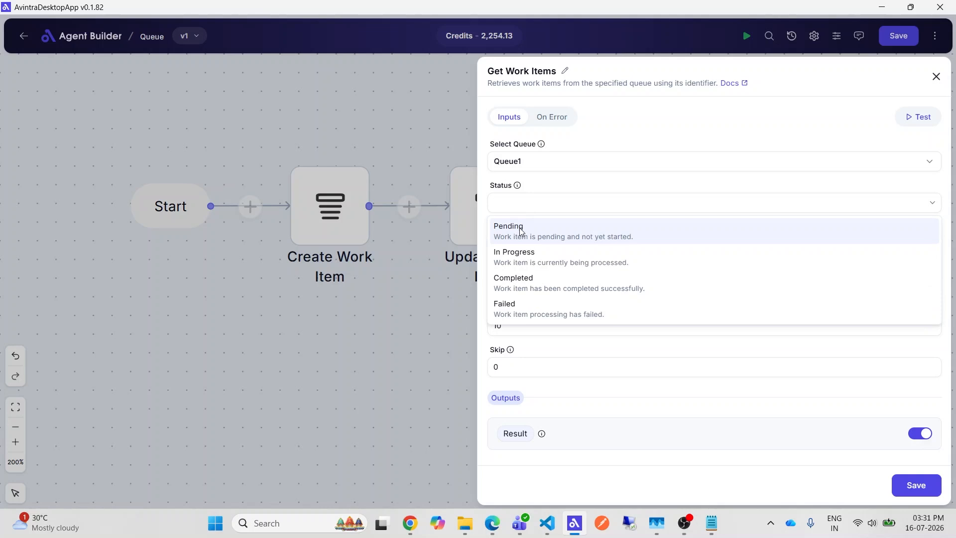
{"action": "left_click", "coordinate": [518, 260]}
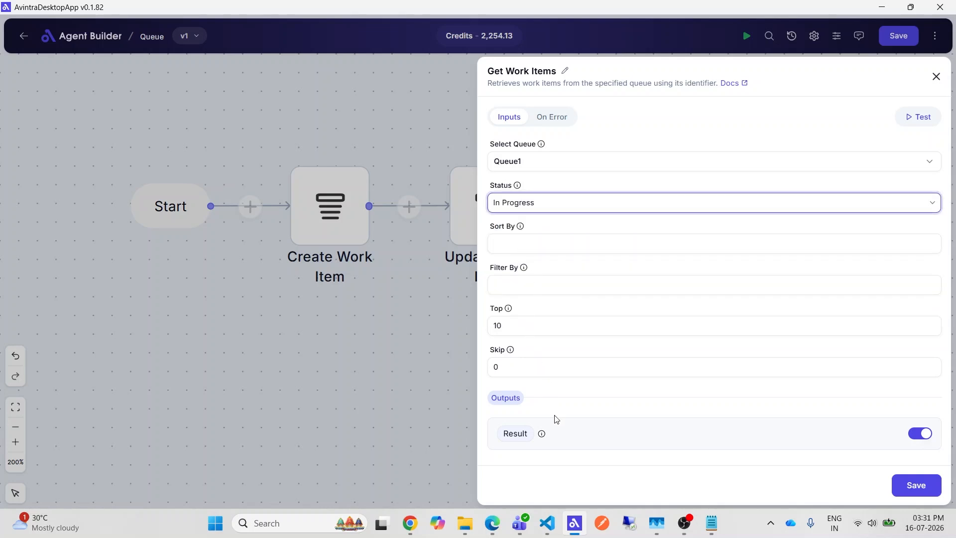
{"action": "left_click", "coordinate": [505, 432]}
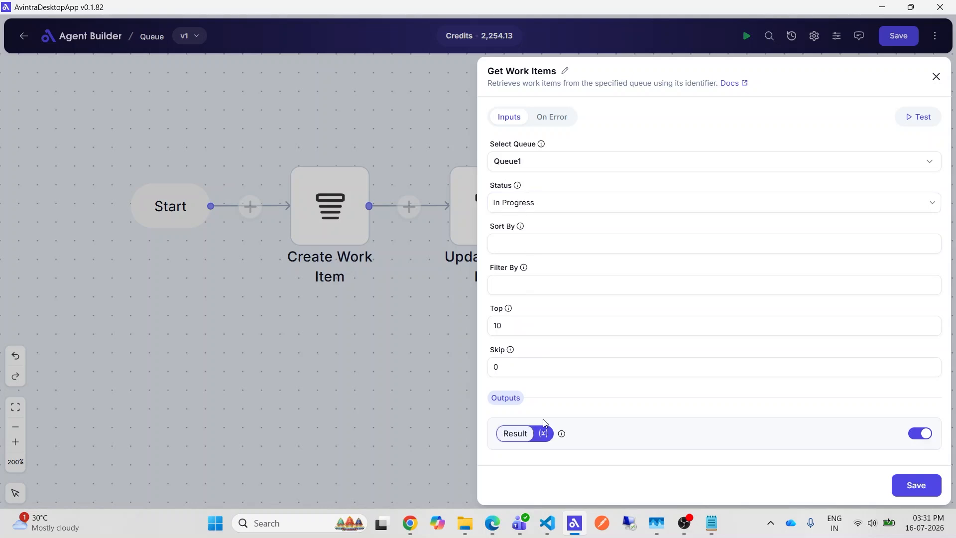
{"action": "type", "text": "GetWI"}
{"action": "left_click", "coordinate": [913, 485]}
Run the flow and examine the Get Work Items input and output in the latest execution.
{"action": "left_click", "coordinate": [747, 35]}
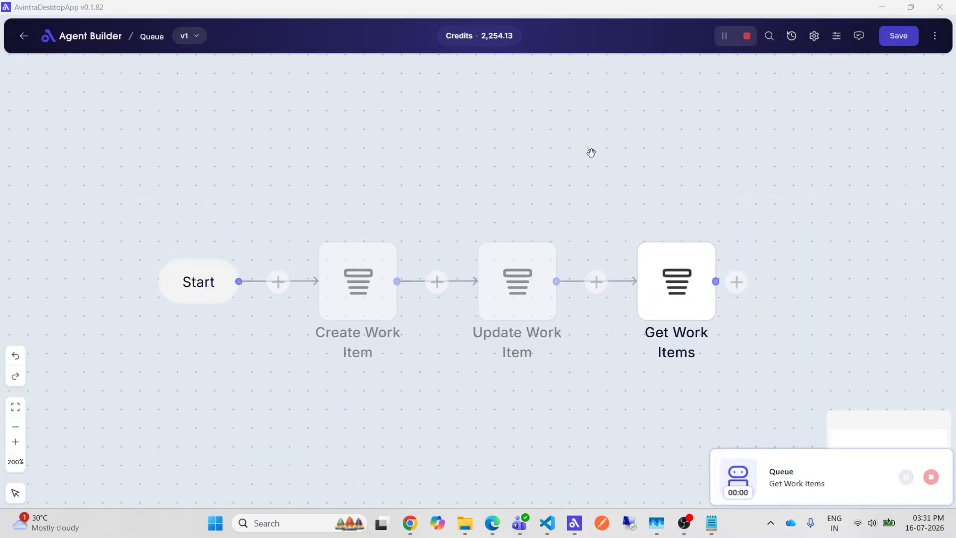
{"action": "left_click", "coordinate": [935, 36]}
{"action": "left_click", "coordinate": [867, 72]}
{"action": "left_click_drag", "start_coordinate": [756, 364], "coordinate": [701, 282]}
{"action": "mouse_move", "coordinate": [723, 205]}
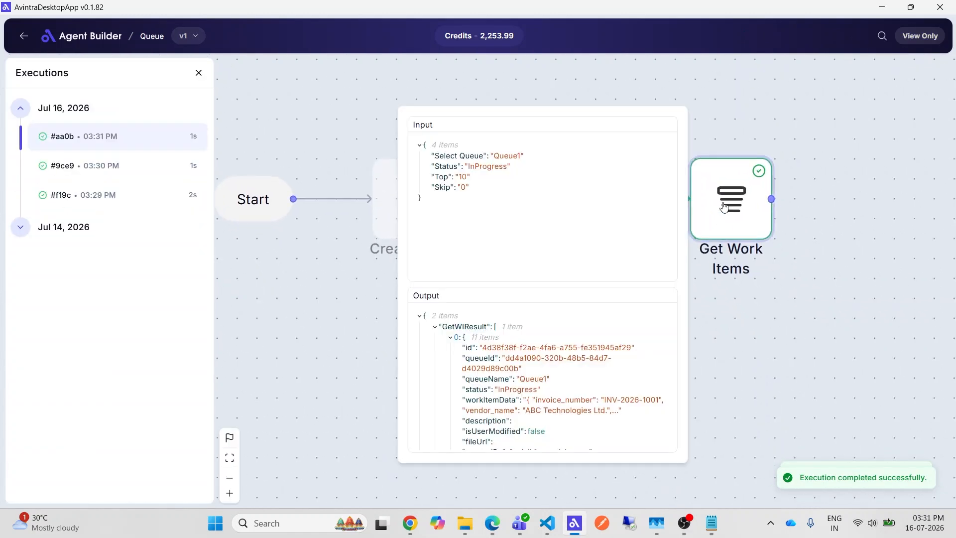
{"action": "left_click", "coordinate": [450, 337]}
{"action": "left_click", "coordinate": [450, 337]}
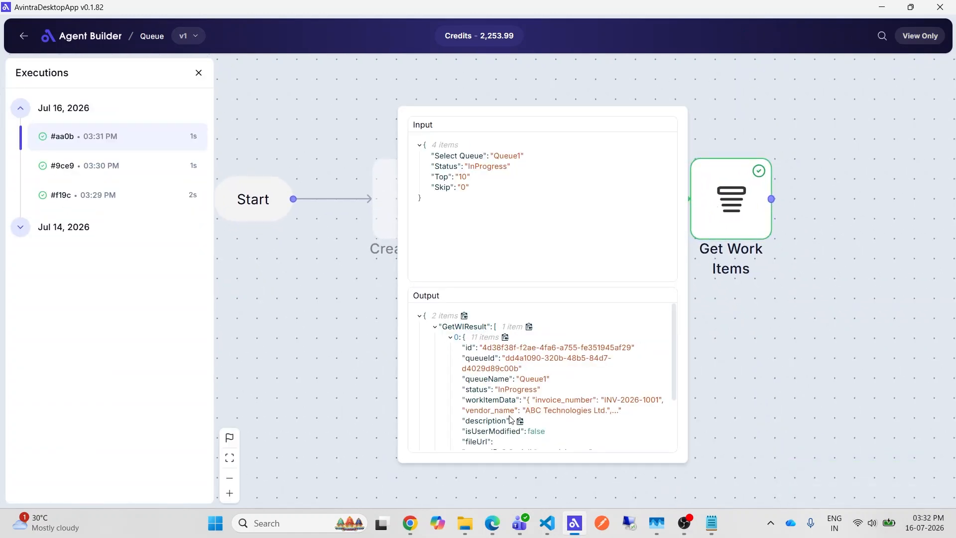
{"action": "scroll", "coordinate": [510, 420], "scroll_direction": "down", "scroll_amount": 2}
{"action": "scroll", "coordinate": [511, 420], "scroll_direction": "up", "scroll_amount": 2}
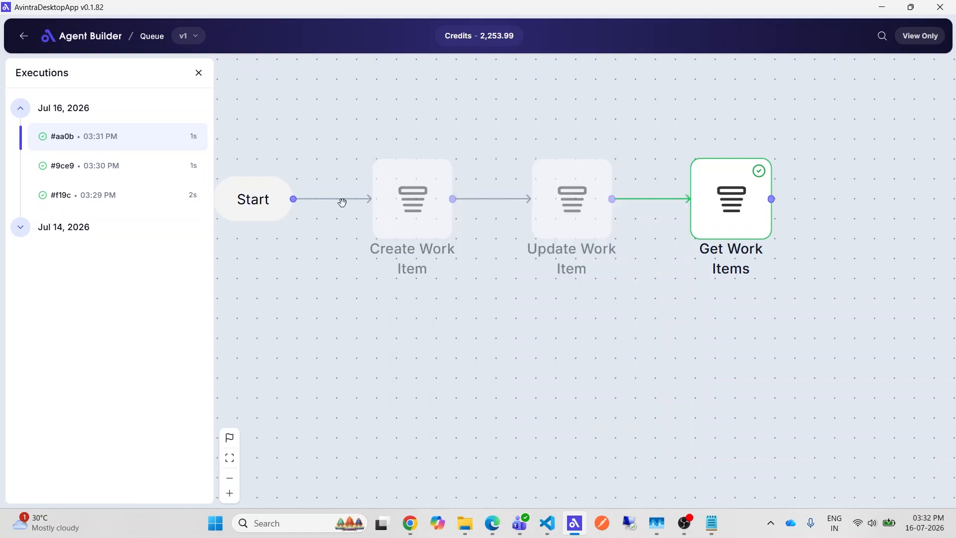
Leave the flow, open the Queues list, and start a new queue named Queue2.
{"action": "left_click", "coordinate": [199, 72]}
{"action": "left_click_drag", "start_coordinate": [649, 399], "coordinate": [561, 309]}
{"action": "left_click", "coordinate": [23, 36]}
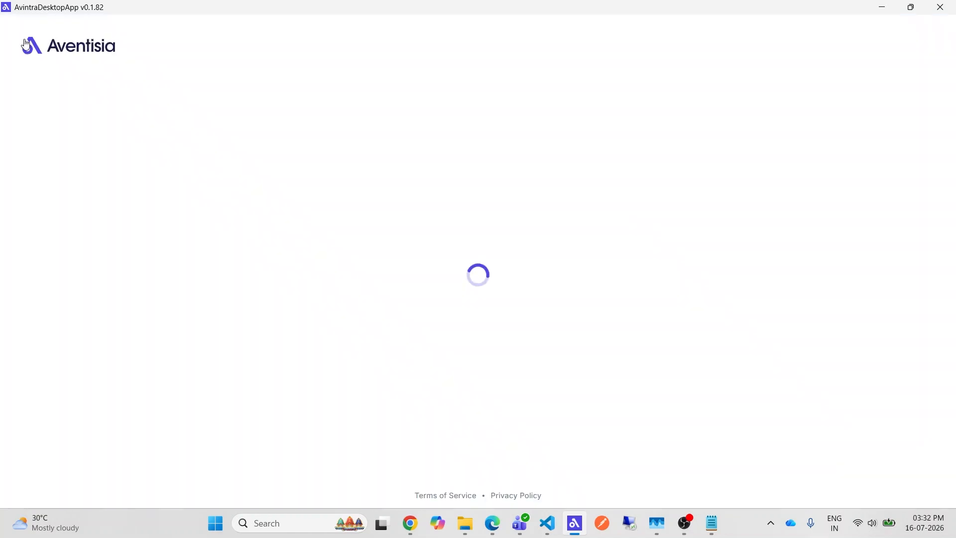
{"action": "left_click", "coordinate": [48, 186]}
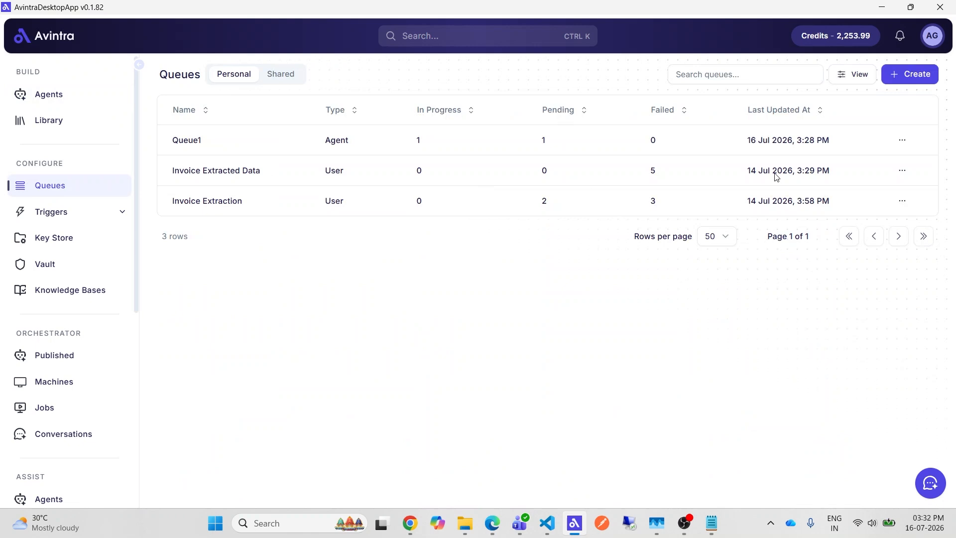
{"action": "left_click", "coordinate": [911, 73]}
{"action": "left_click", "coordinate": [698, 87]}
{"action": "type", "text": "Queue2"}
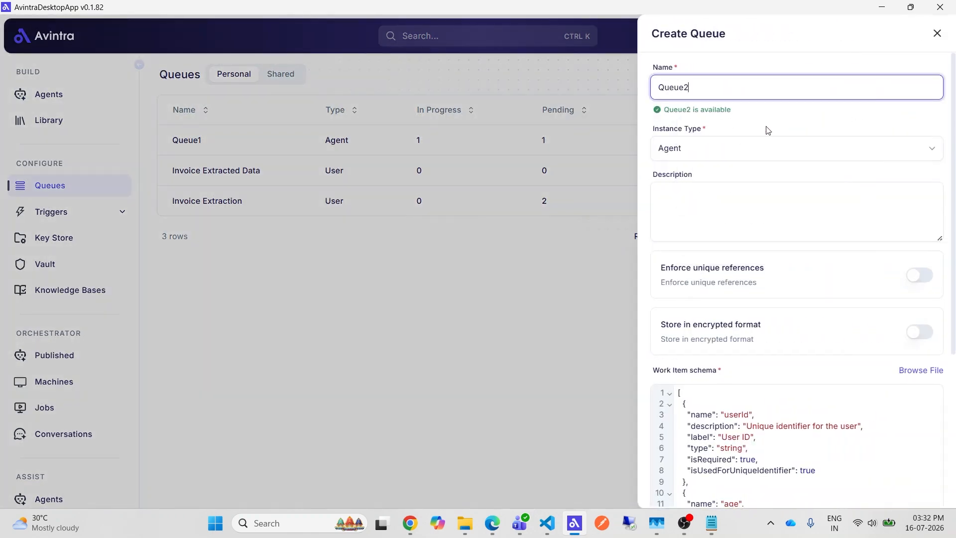
{"action": "left_click", "coordinate": [771, 128]}
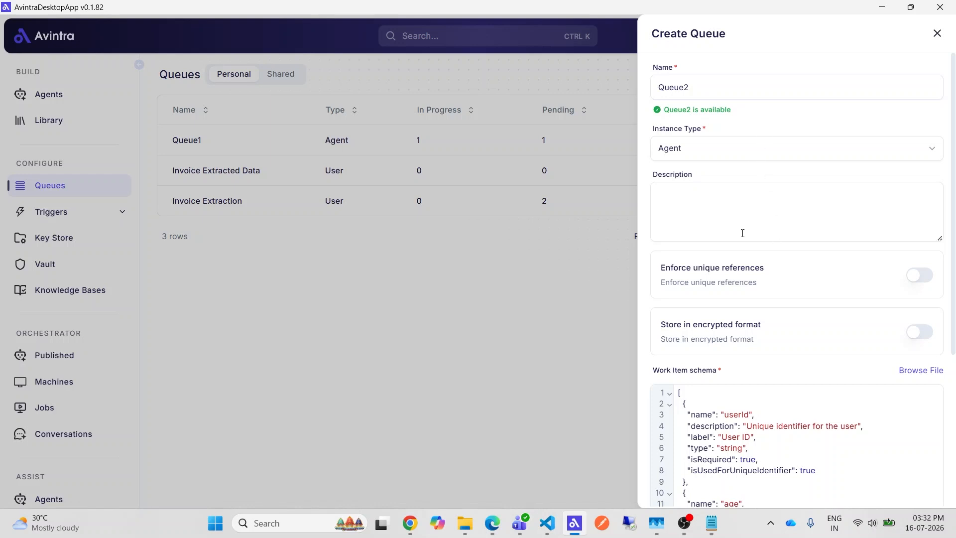
Replace Queue2's work item schema with invoice_number, vendor_name, invoice_amount and currency string fields, and create the queue.
{"action": "scroll", "coordinate": [712, 447], "scroll_direction": "down", "scroll_amount": 4}
{"action": "left_click", "coordinate": [745, 394]}
{"action": "key", "text": "ctrl+a"}
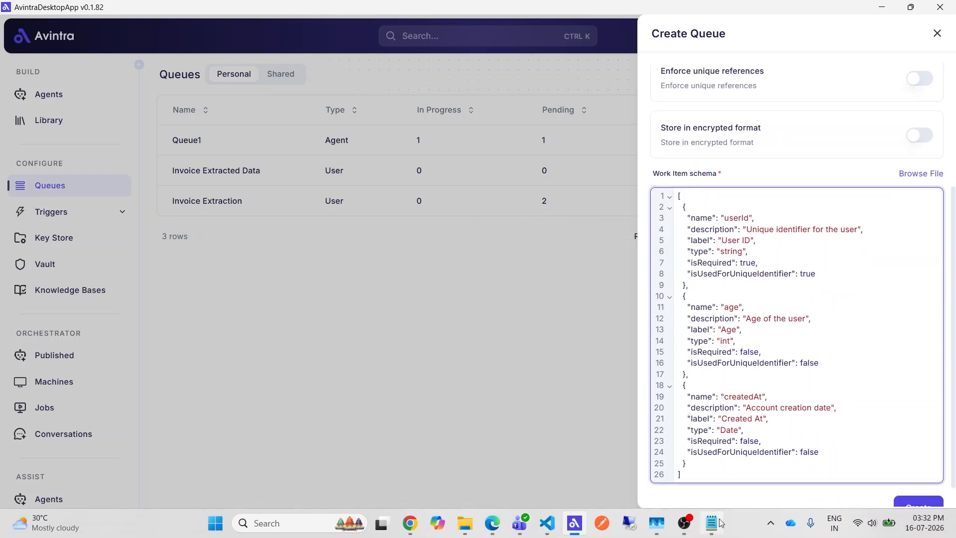
{"action": "key", "text": "Delete"}
{"action": "type", "text": "[   {     \"name\": \"invoice_number\",     \"description\": \"Unique invoice number\",     \"label\": \"Invoice Number\",     \"type\": \"string\",     \"isRequired\": true,     \"isUsedForUniqueIdentifier\": true   },   {     \"name\": \"vendor_name\",     \"description\": \"Vendor or supplier name\",     \"label\": \"Vendor Name\",     \"type\": \"string\",     \"isRequired\": true,     \"isUsedForUniqueIdentifier\": false   },   {     \"name\": \"invoice_amount\",     \"description\": \"Total invoice amount\",     \"label\": \"Invoice Amount\",     \"type\": \"string\",     \"isRequired\": false,     \"isUsedForUniqueIdentifier\": false   },   {     \"name\": \"currency\",     \"description\": \"Currency of the invoice amount\",     \"label\": \"Currency\",     \"type\": \"string\",     \"isRequired\": false,     \"isUsedForUniqueIdentifier\": false   } ]"}
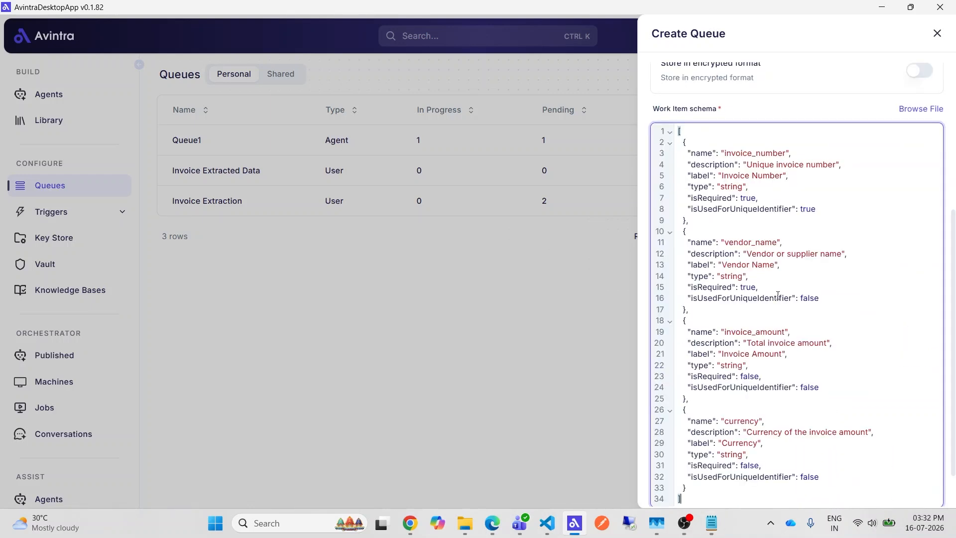
{"action": "scroll", "coordinate": [785, 290], "scroll_direction": "down", "scroll_amount": 1}
{"action": "scroll", "coordinate": [792, 311], "scroll_direction": "up", "scroll_amount": 6}
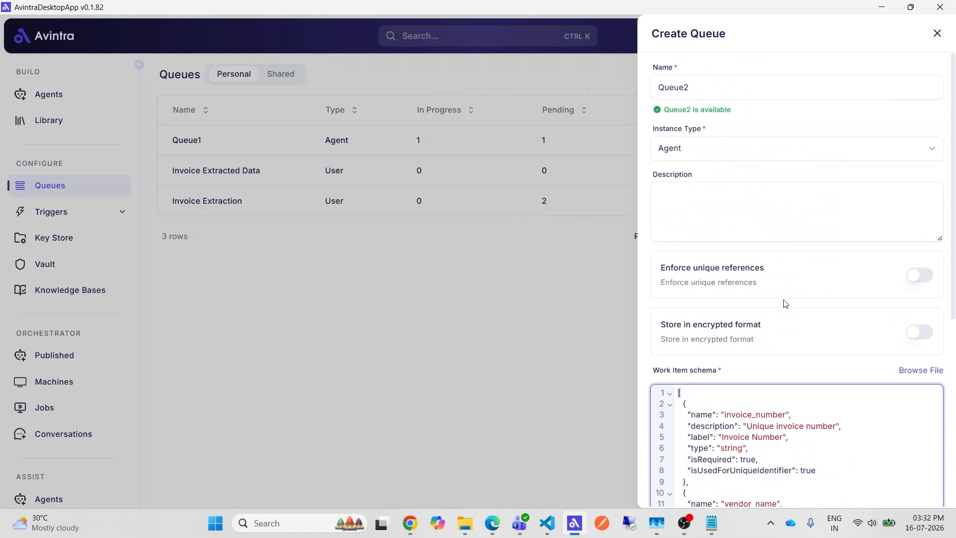
{"action": "scroll", "coordinate": [813, 333], "scroll_direction": "down", "scroll_amount": 6}
{"action": "left_click", "coordinate": [909, 486]}
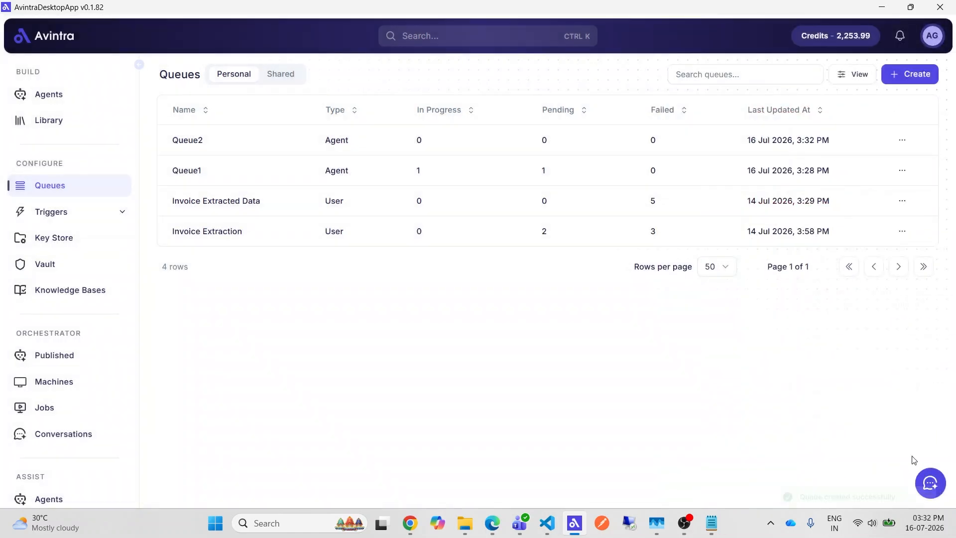
Reopen the Queue agent and add a Create Work Item node after Get Work Items, targeting Queue2.
{"action": "left_click", "coordinate": [77, 98]}
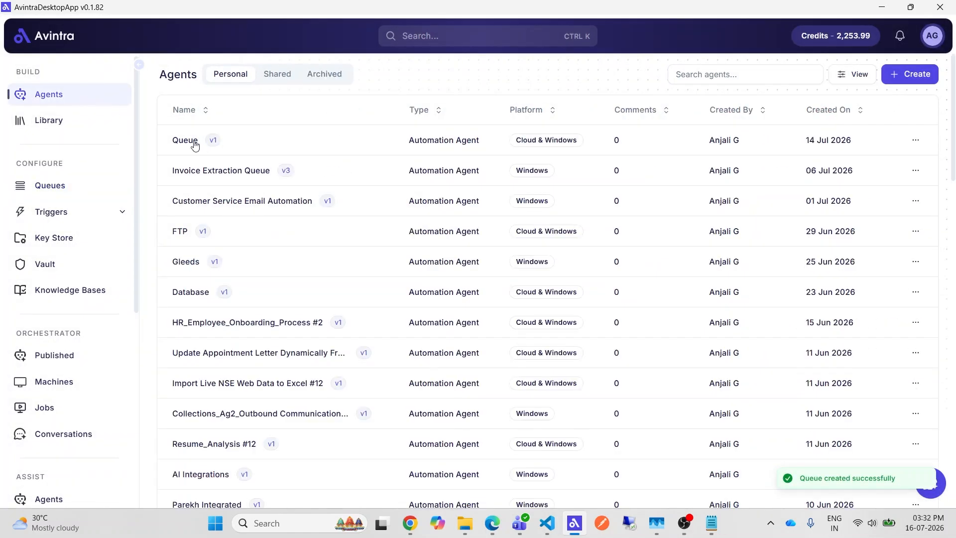
{"action": "left_click", "coordinate": [193, 141]}
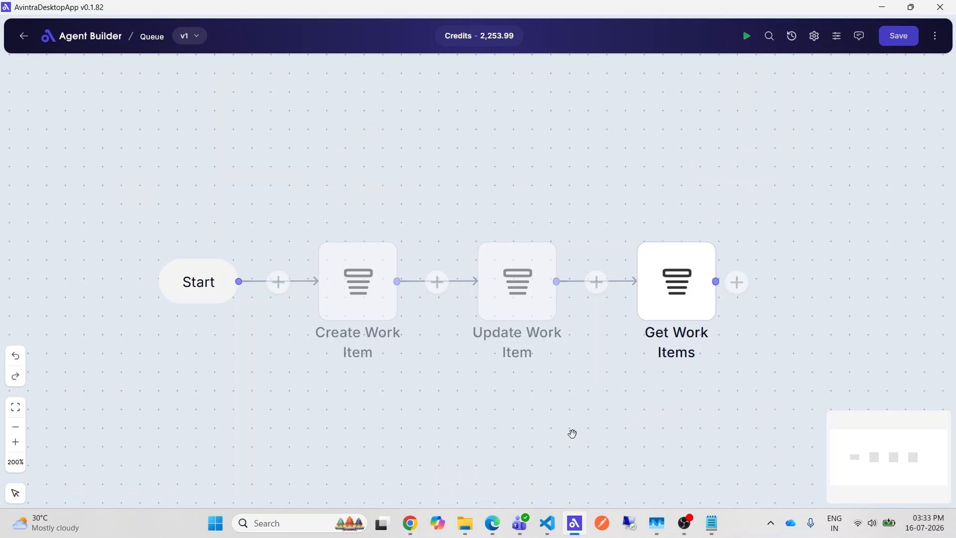
{"action": "left_click_drag", "start_coordinate": [573, 434], "coordinate": [536, 378]}
{"action": "left_click", "coordinate": [692, 227]}
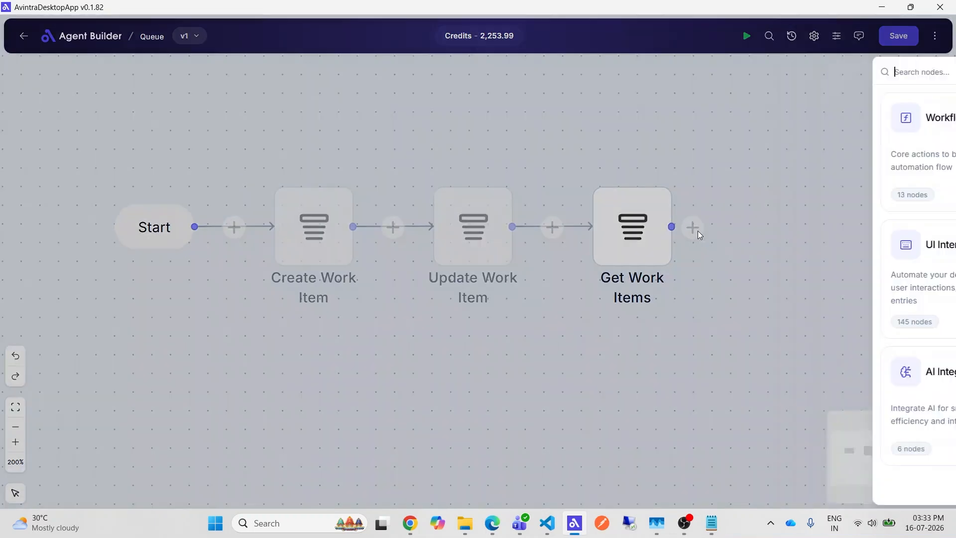
{"action": "left_click", "coordinate": [639, 158]}
{"action": "left_click", "coordinate": [630, 164]}
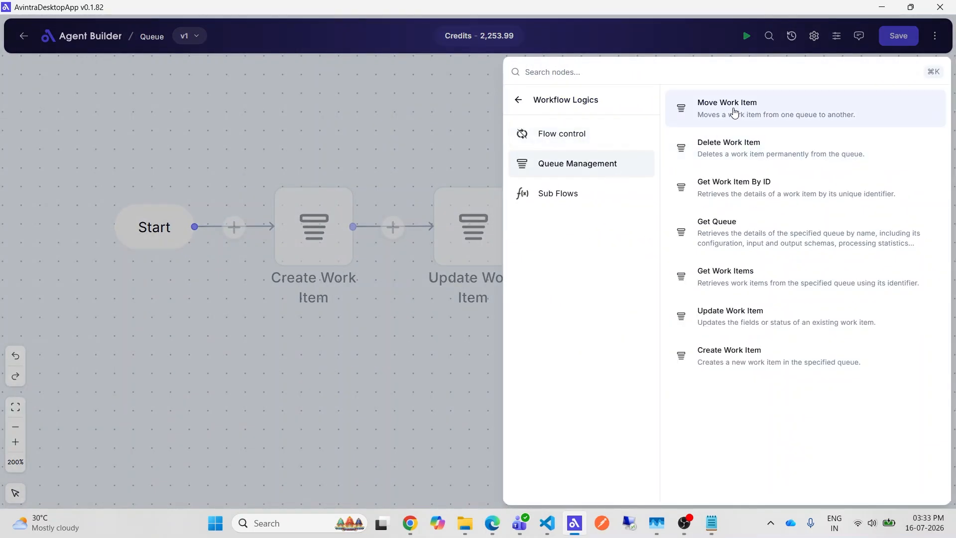
{"action": "left_click", "coordinate": [717, 352]}
{"action": "left_click", "coordinate": [520, 164]}
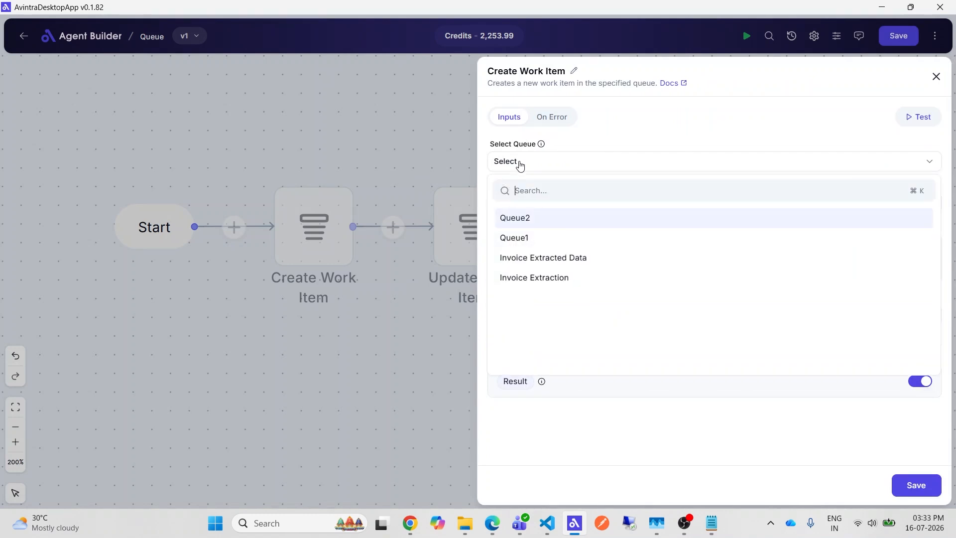
{"action": "left_click", "coordinate": [531, 222]}
Enter JSON work item data with invoice_number INV-2026-50001, vendor_name XYZ Private Ltd., invoice_amount 85225.35 and currency INR.
{"action": "left_click", "coordinate": [523, 298]}
{"action": "left_click", "coordinate": [551, 252]}
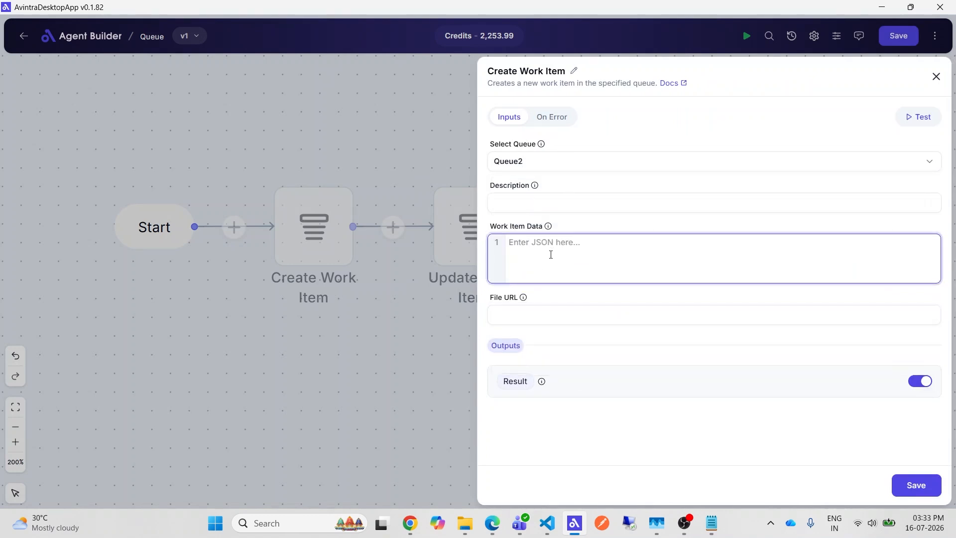
{"action": "type", "text": "{   \"invoice_number\": \"INV-2026-50001\",   \"vendor_name\": \"XYZ Private Ltd.\",   \"invoice_amount\": 85225.35,   \"currency\": \"INR\" }"}
Rename the new Create Work Item output variable to CreateWIResult, save the node and the flow, and run it.
{"action": "left_click", "coordinate": [537, 411]}
{"action": "left_click", "coordinate": [507, 404]}
{"action": "type", "text": "CreateWI"}
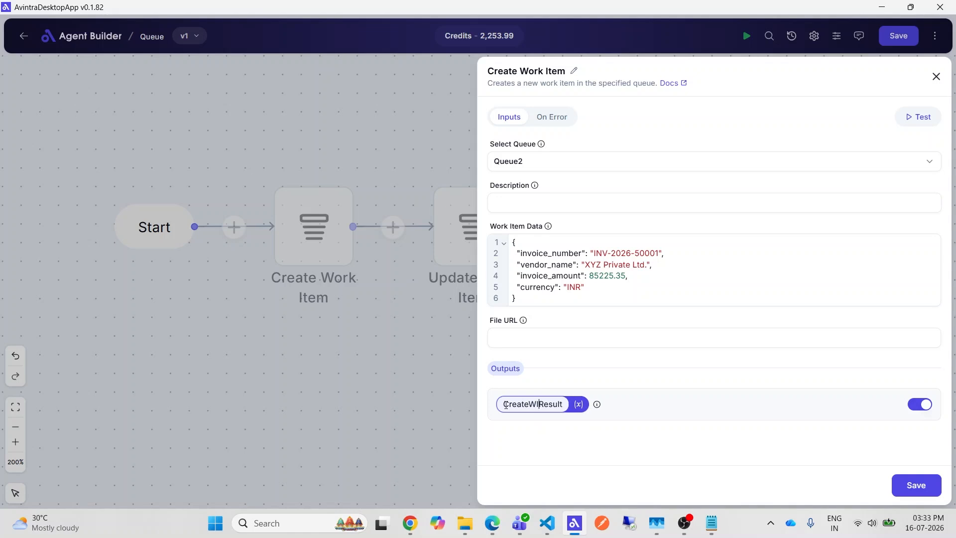
{"action": "left_click", "coordinate": [603, 465]}
{"action": "left_click", "coordinate": [911, 487]}
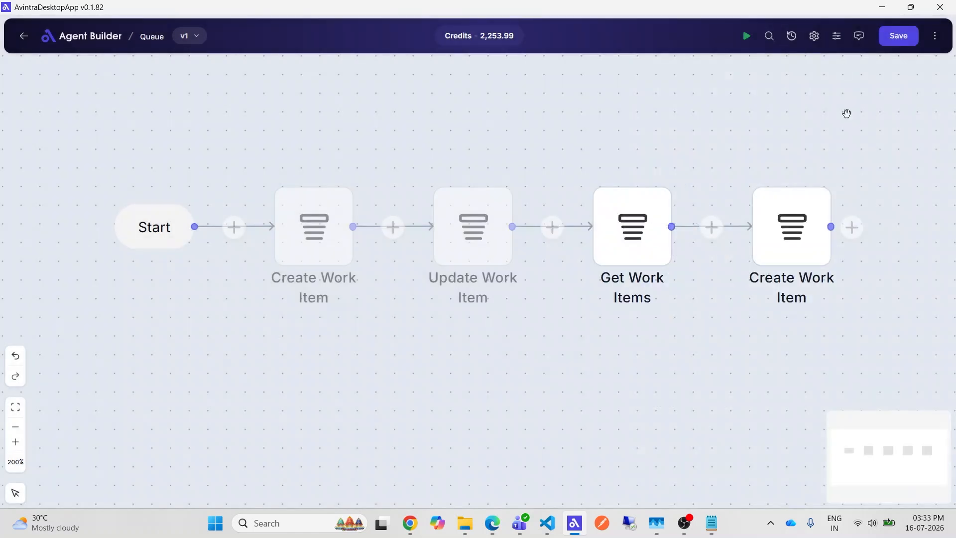
{"action": "left_click", "coordinate": [899, 40]}
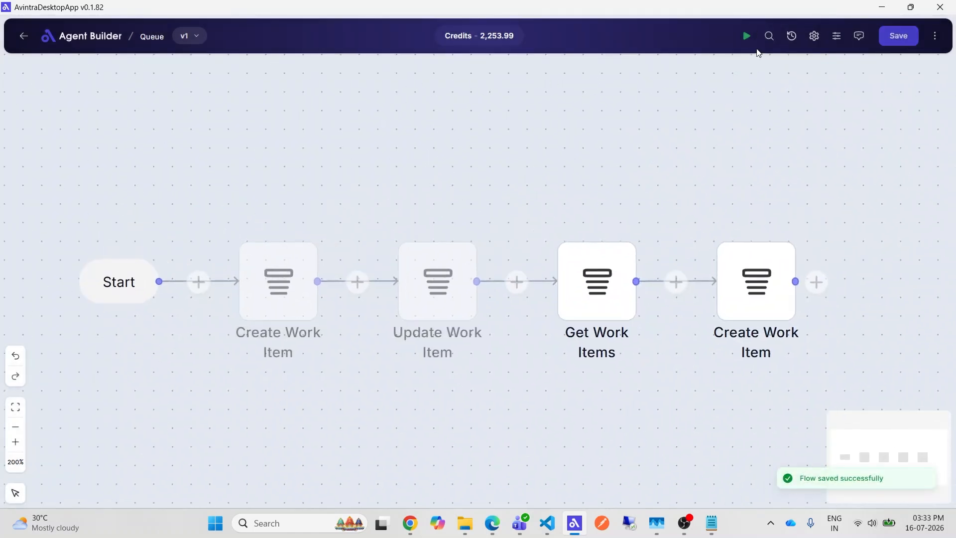
{"action": "left_click", "coordinate": [747, 36]}
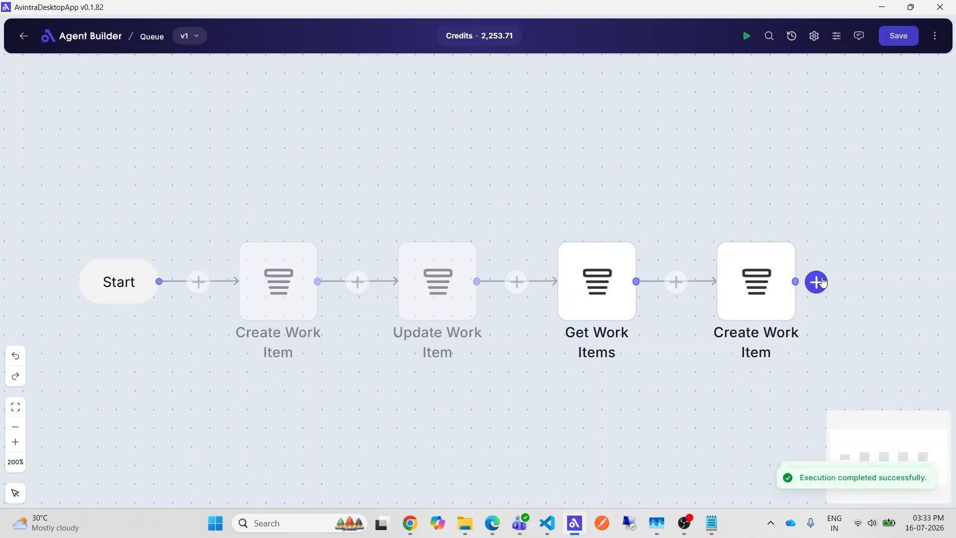
Add a Move Work Item node after the last Create Work Item node.
{"action": "left_click", "coordinate": [711, 260]}
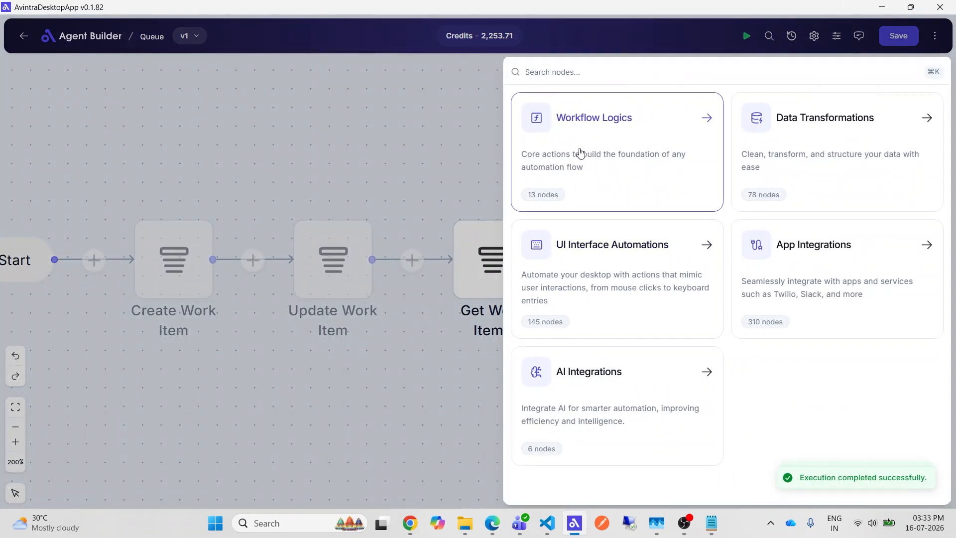
{"action": "left_click", "coordinate": [581, 197]}
{"action": "left_click", "coordinate": [581, 170]}
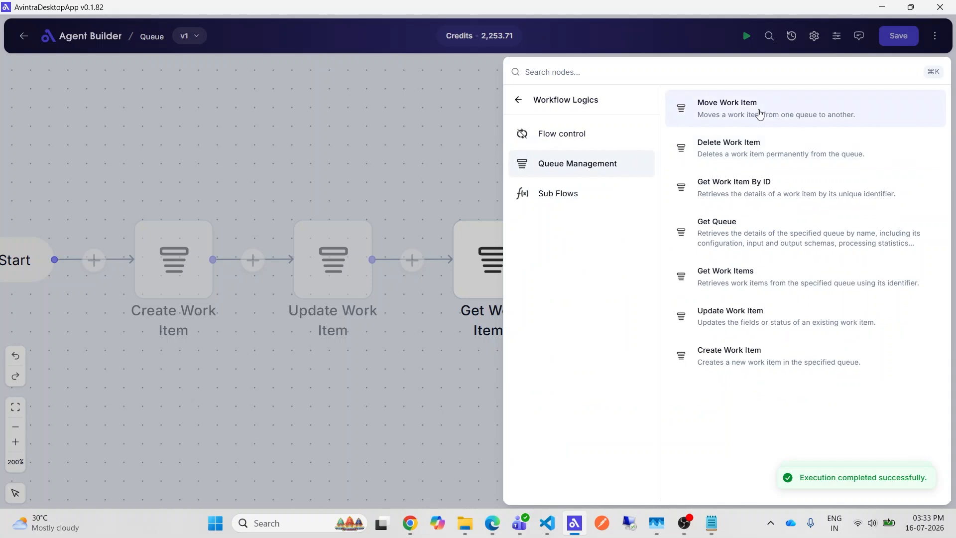
{"action": "left_click", "coordinate": [701, 113]}
Set the Move Work Item WorkItem ID to {{Result["id"].Value}} and its destination queue to Queue2.
{"action": "left_click", "coordinate": [534, 157]}
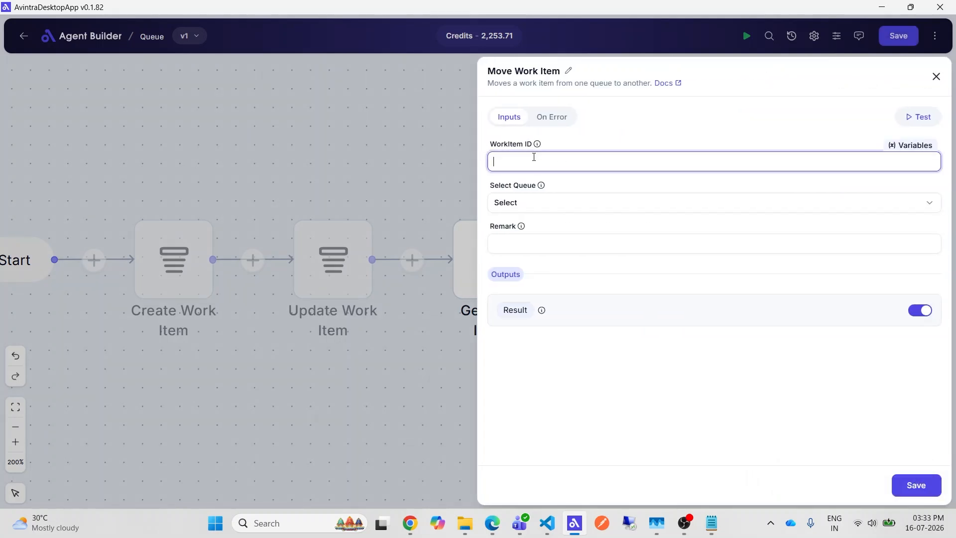
{"action": "type", "text": "{{"}
{"action": "left_click", "coordinate": [800, 221]}
{"action": "left_click", "coordinate": [537, 210]}
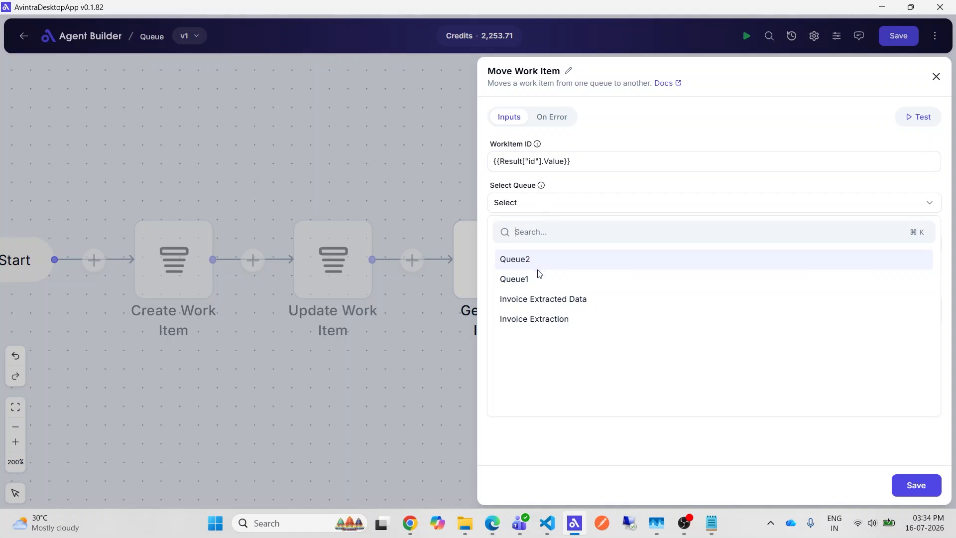
{"action": "left_click", "coordinate": [539, 265]}
{"action": "left_click", "coordinate": [538, 213]}
{"action": "left_click", "coordinate": [517, 258]}
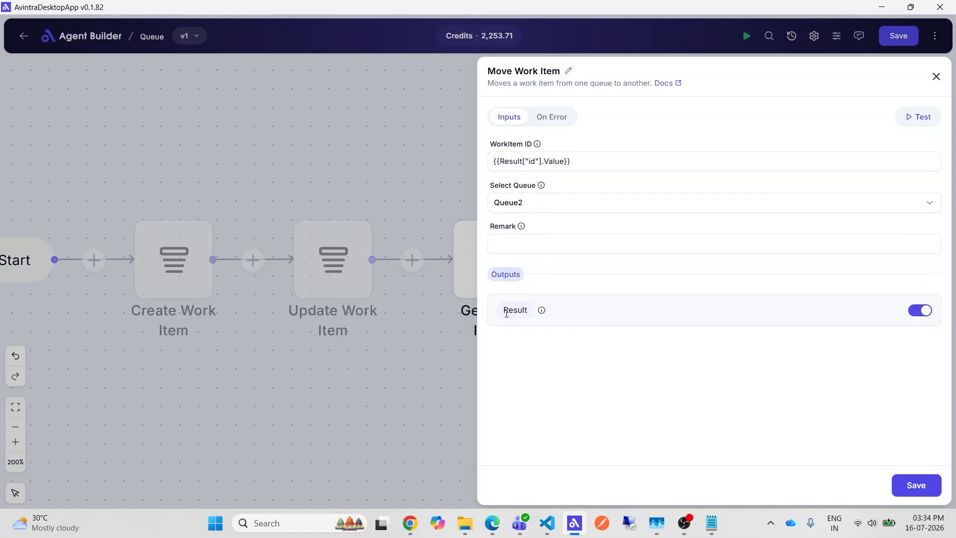
Rename the Move Work Item output variable to MoveWIResult and save the node.
{"action": "left_click", "coordinate": [518, 310]}
{"action": "type", "text": "MoveWI"}
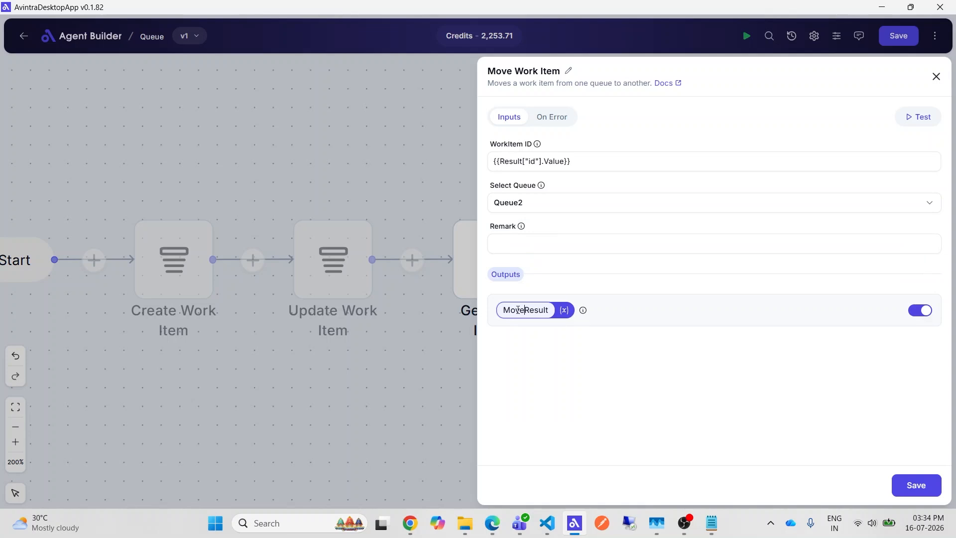
{"action": "left_click", "coordinate": [566, 379]}
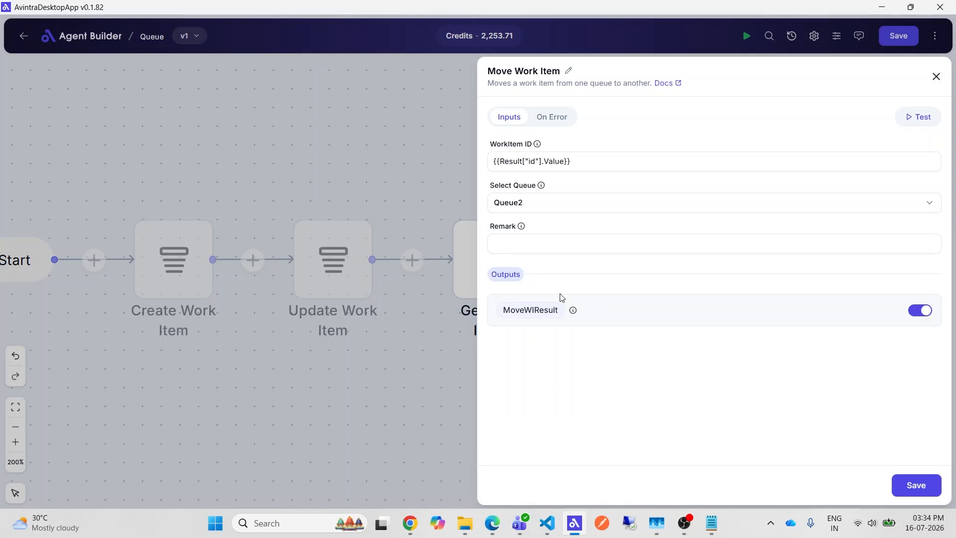
{"action": "left_click", "coordinate": [916, 485]}
Run the flow with the first Create Work Item enabled, and check the Move Work Item node in the latest execution.
{"action": "left_click", "coordinate": [747, 36]}
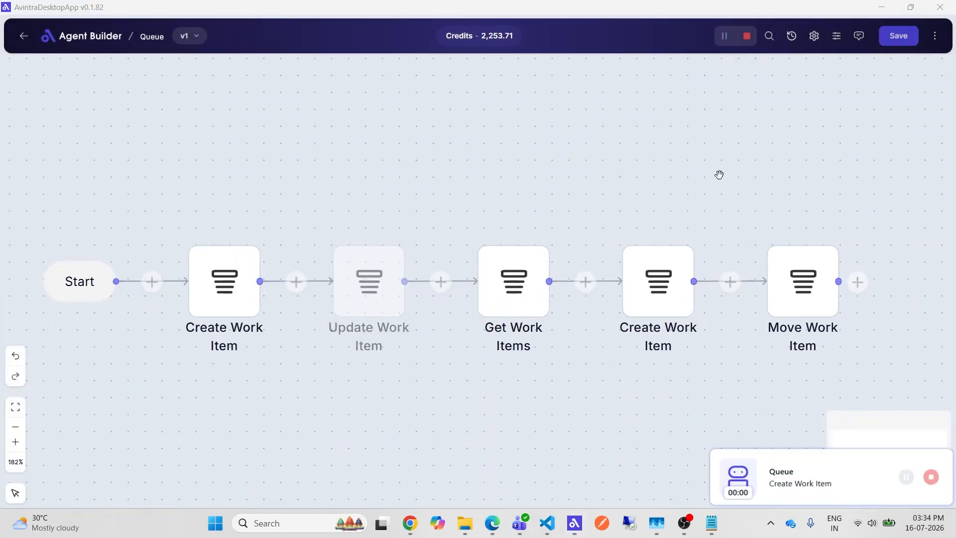
{"action": "left_click", "coordinate": [936, 36]}
{"action": "left_click", "coordinate": [827, 92]}
{"action": "left_click", "coordinate": [839, 281]}
{"action": "key", "text": "Escape"}
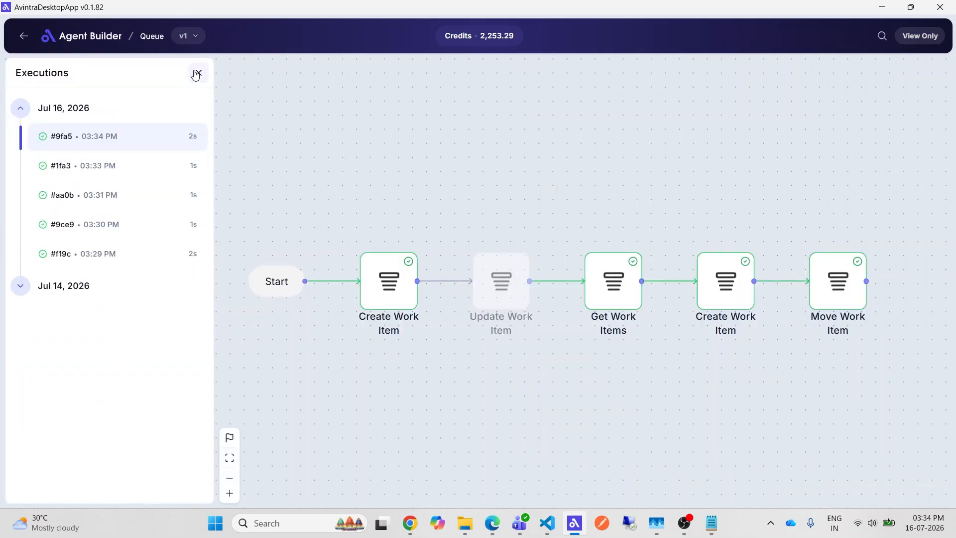
Leave the flow's execution view and check the work items listed in Queue2, returning to the queue list.
{"action": "left_click", "coordinate": [198, 72]}
{"action": "left_click", "coordinate": [24, 37]}
{"action": "left_click", "coordinate": [63, 188]}
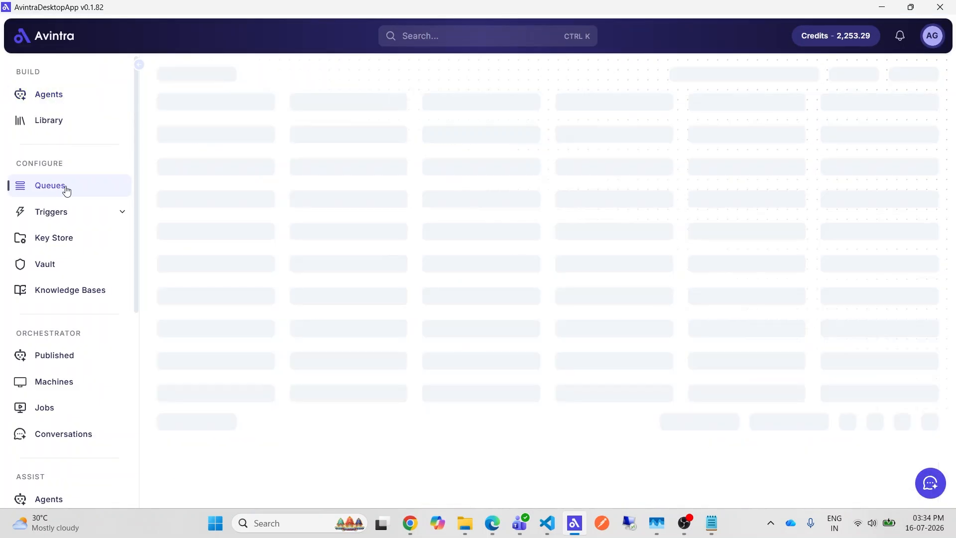
{"action": "left_click", "coordinate": [190, 142]}
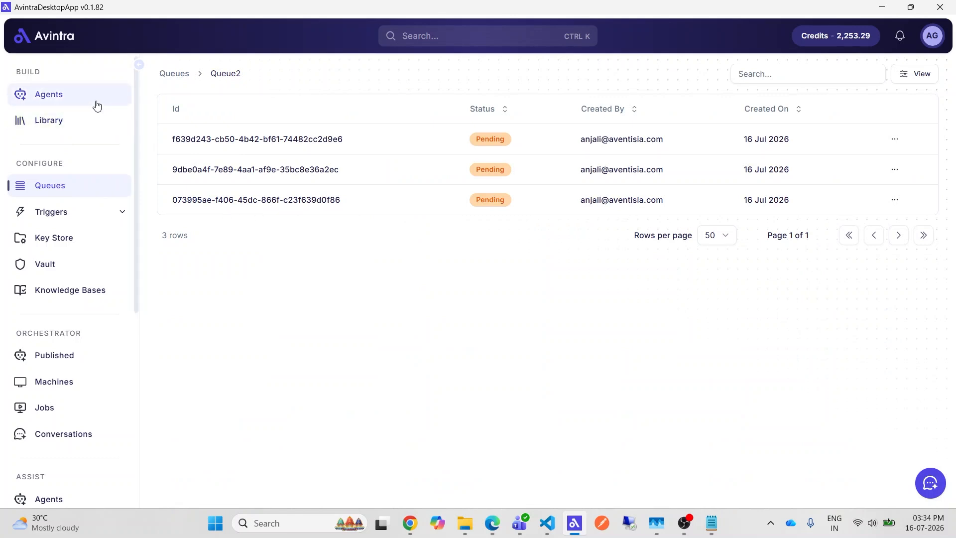
{"action": "left_click", "coordinate": [174, 73]}
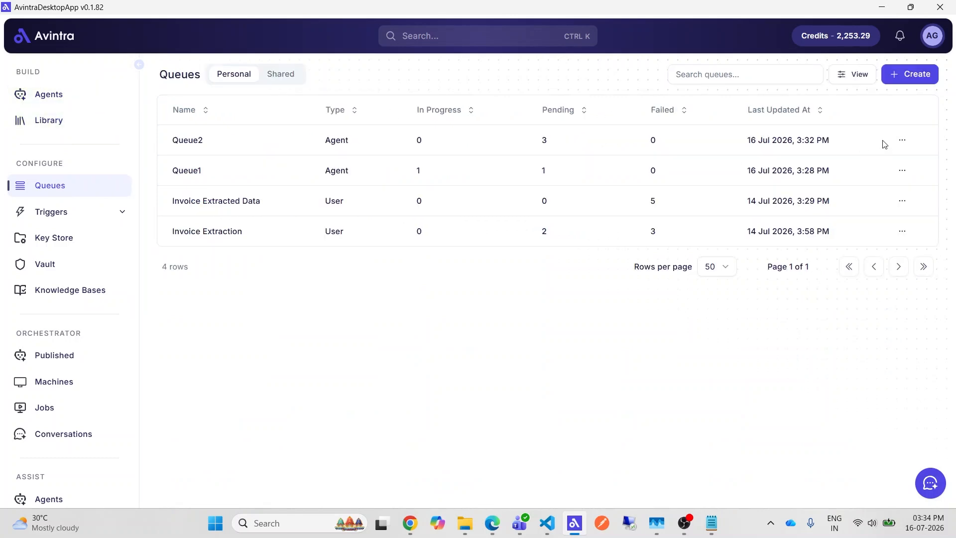
Edit Queue2 to change its queue type to User and save it.
{"action": "left_click", "coordinate": [903, 140]}
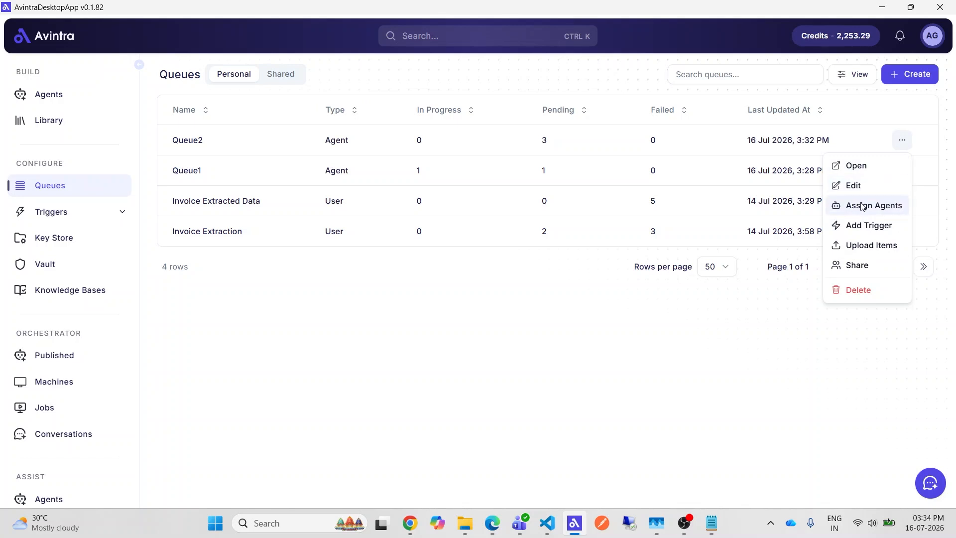
{"action": "left_click", "coordinate": [853, 185]}
{"action": "left_click", "coordinate": [689, 134]}
{"action": "left_click", "coordinate": [688, 181]}
{"action": "scroll", "coordinate": [869, 444], "scroll_direction": "down", "scroll_amount": 10}
{"action": "left_click", "coordinate": [911, 481]}
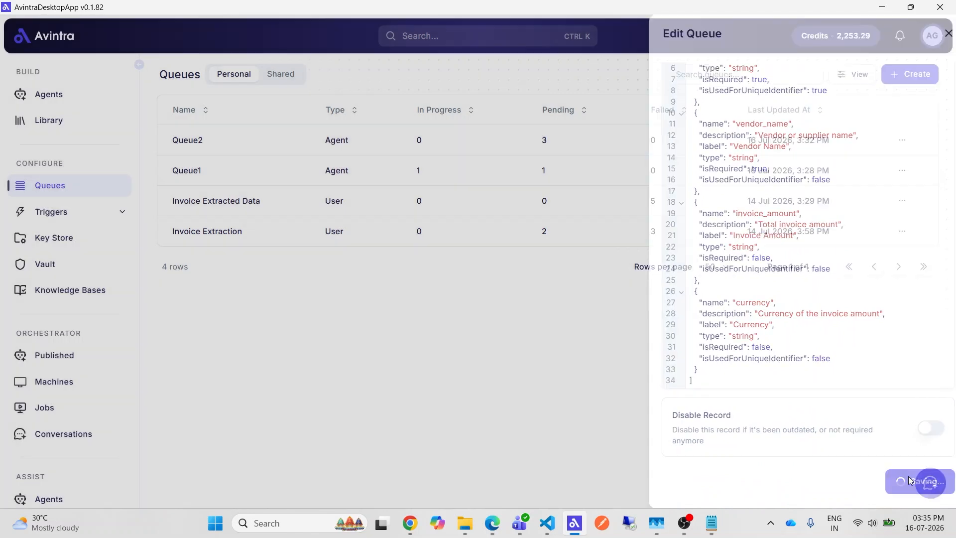
Assign the queue owner's user account to Queue2, keeping the default permission.
{"action": "left_click", "coordinate": [903, 140]}
{"action": "left_click", "coordinate": [853, 203]}
{"action": "left_click", "coordinate": [615, 168]}
{"action": "left_click", "coordinate": [465, 192]}
{"action": "type", "text": "anja"}
{"action": "left_click", "coordinate": [489, 240]}
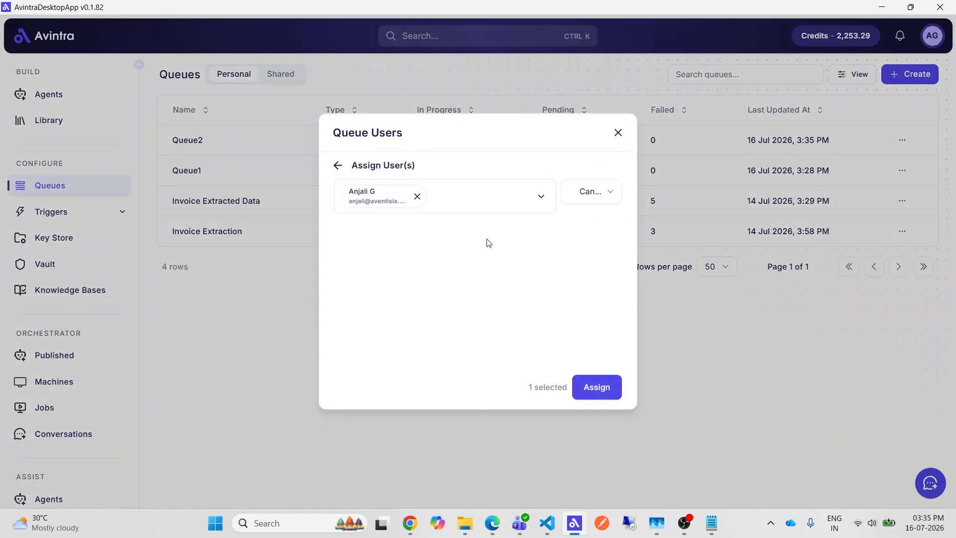
{"action": "left_click", "coordinate": [596, 386]}
{"action": "key", "text": "Escape"}
Open the Assist queues and check Queue2's pending work items and the actions available for the first one.
{"action": "scroll", "coordinate": [57, 449], "scroll_direction": "down", "scroll_amount": 2}
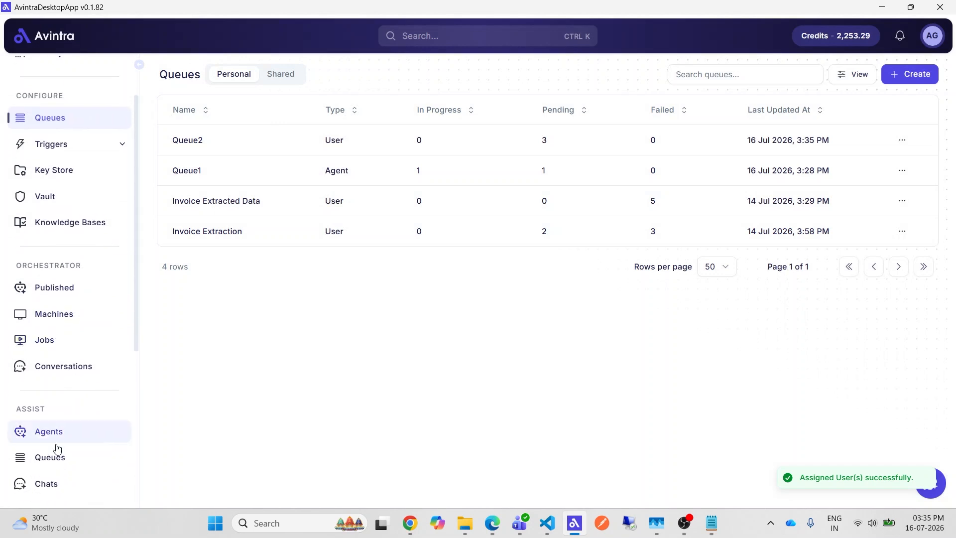
{"action": "left_click", "coordinate": [57, 450]}
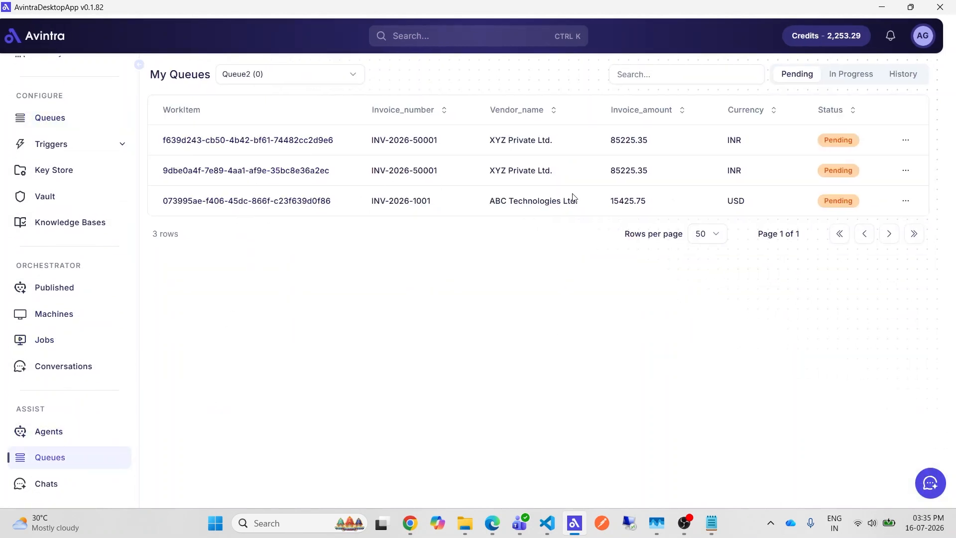
{"action": "left_click", "coordinate": [916, 141]}
{"action": "left_click", "coordinate": [746, 289]}
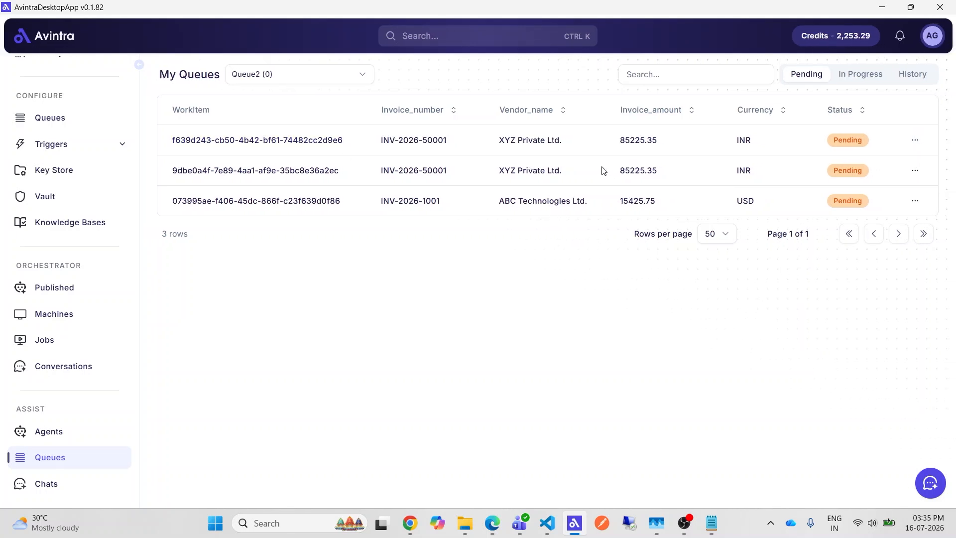
Reopen the Queue agent's flow in Agent Builder.
{"action": "scroll", "coordinate": [75, 149], "scroll_direction": "up", "scroll_amount": 2}
{"action": "left_click", "coordinate": [74, 97]}
{"action": "left_click", "coordinate": [185, 142]}
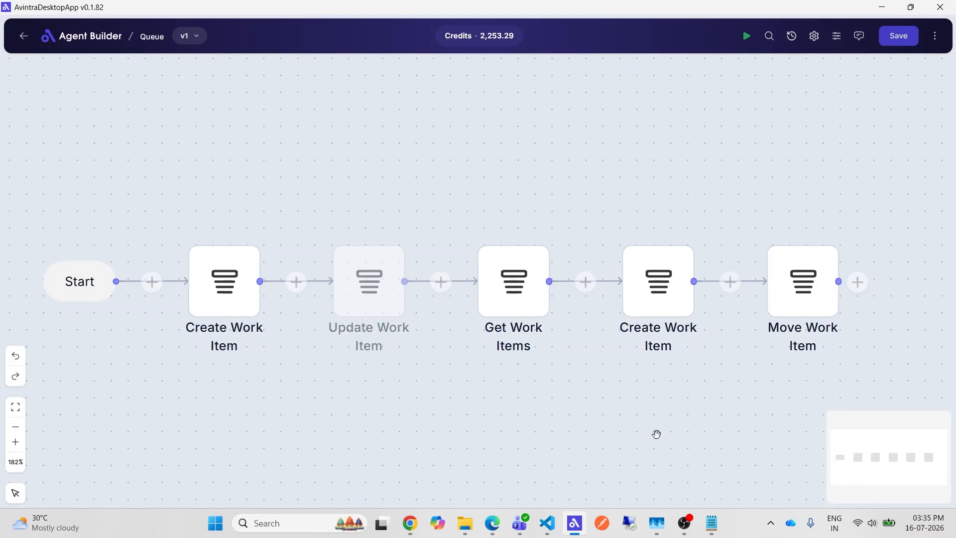